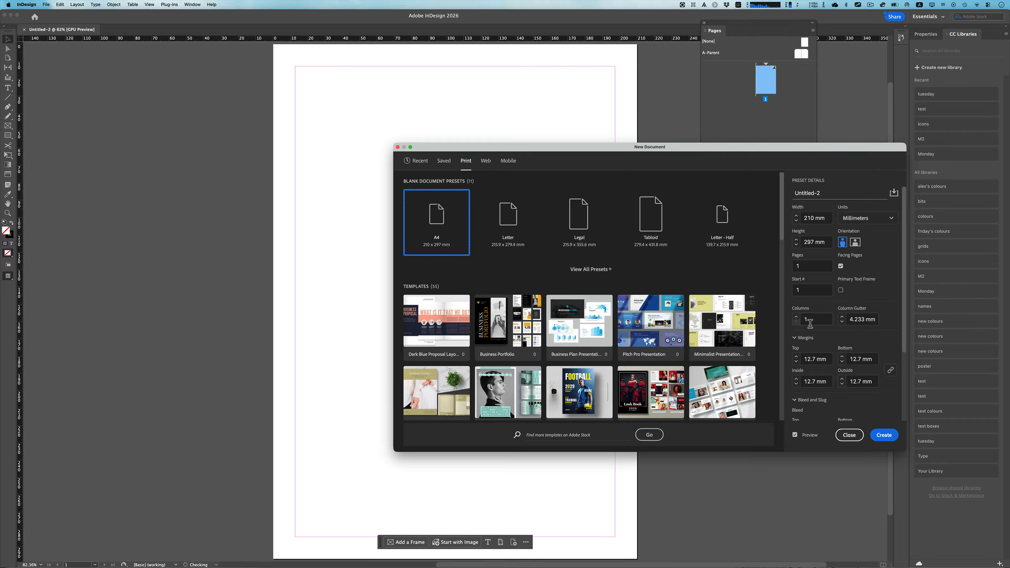
Step: Set the new A4 document to 3 columns with the preview on, and move the dialog clear of the page
click(796, 437)
click(796, 317)
click(796, 317)
click(795, 321)
click(795, 434)
click(796, 317)
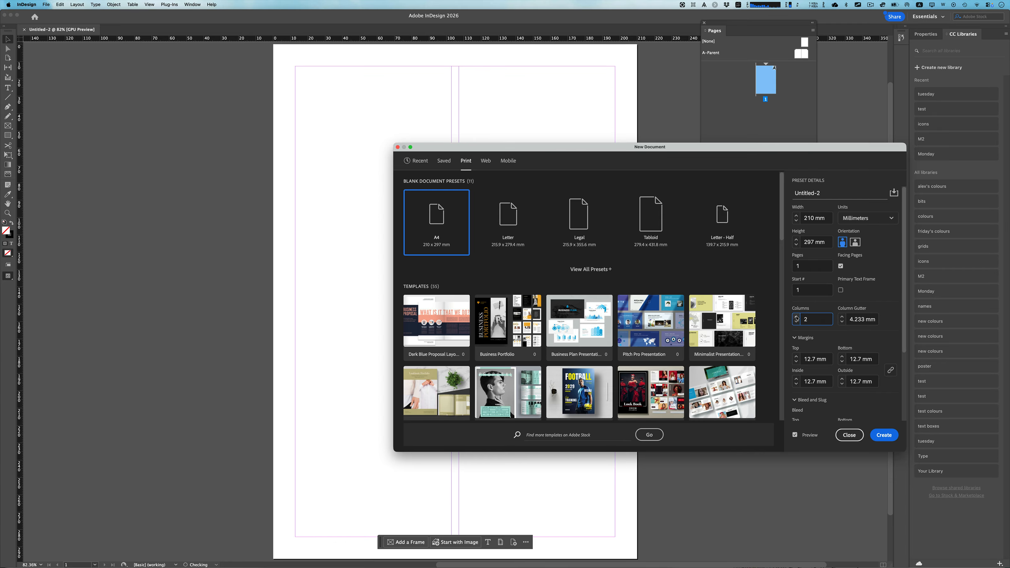
click(796, 317)
drag(541, 147, 544, 179)
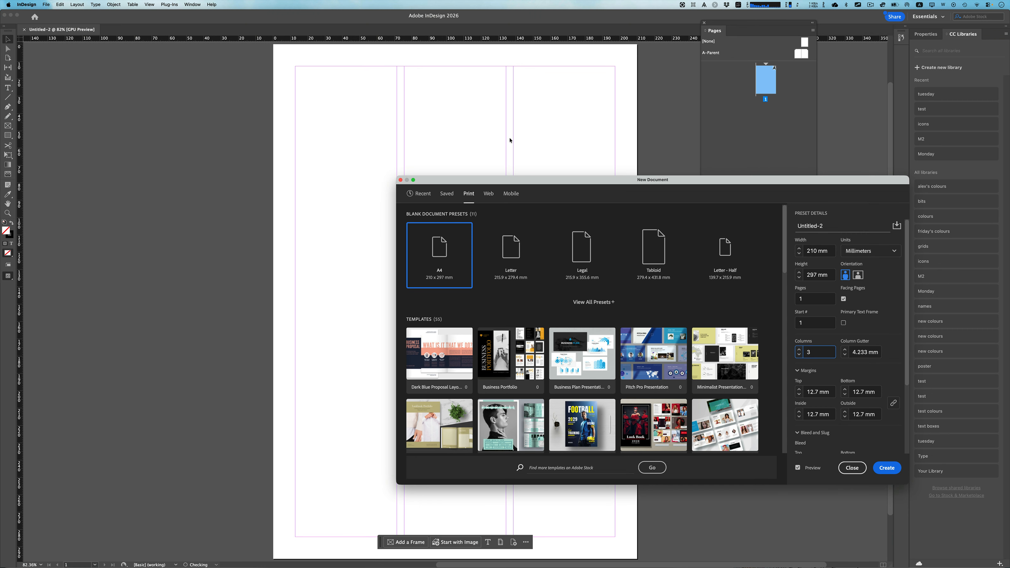
Step: Set the column gutter to 4 mm and create the document
click(844, 357)
click(844, 356)
click(845, 356)
click(845, 356)
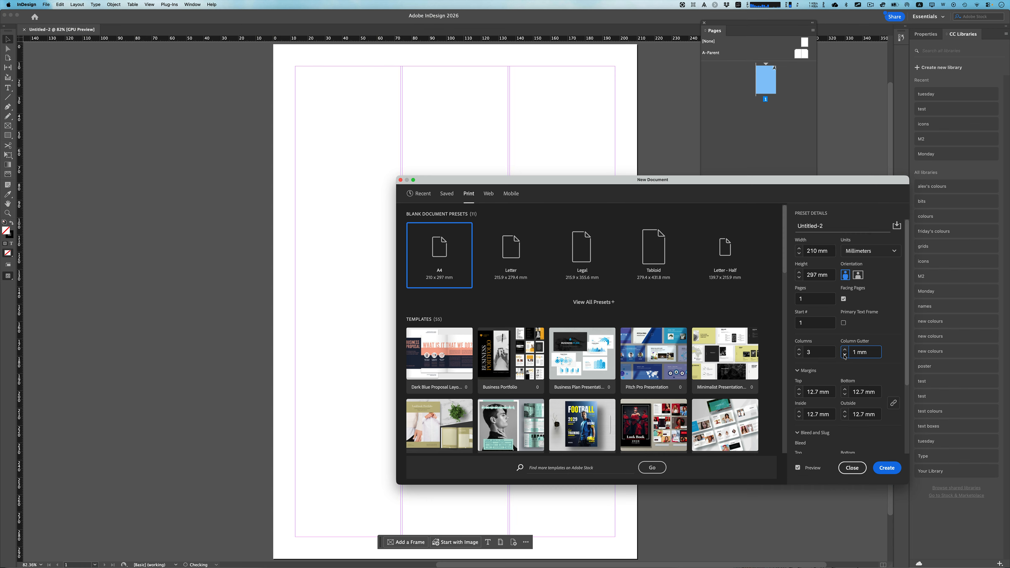
click(844, 356)
click(845, 349)
click(845, 350)
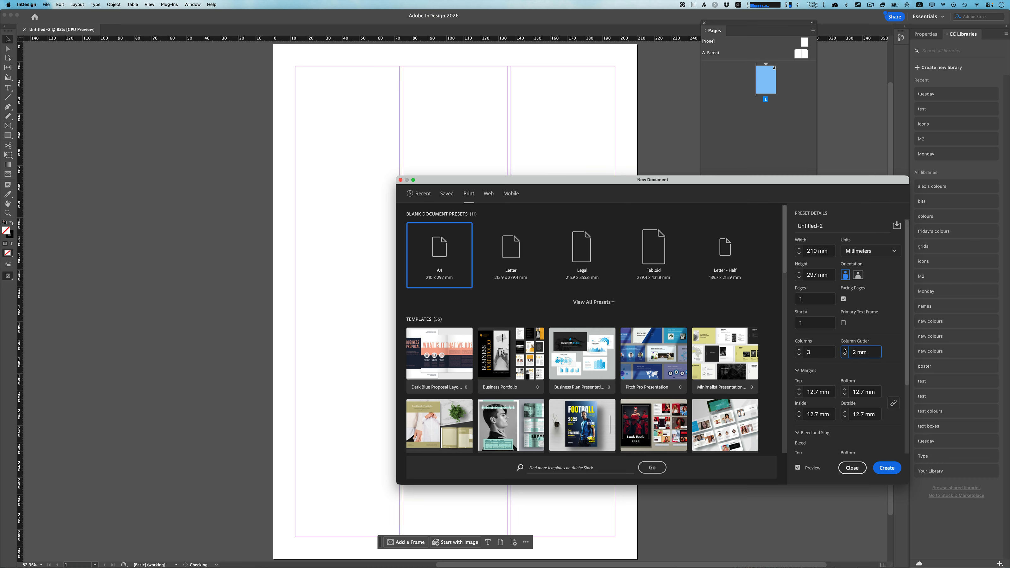
click(845, 349)
click(844, 350)
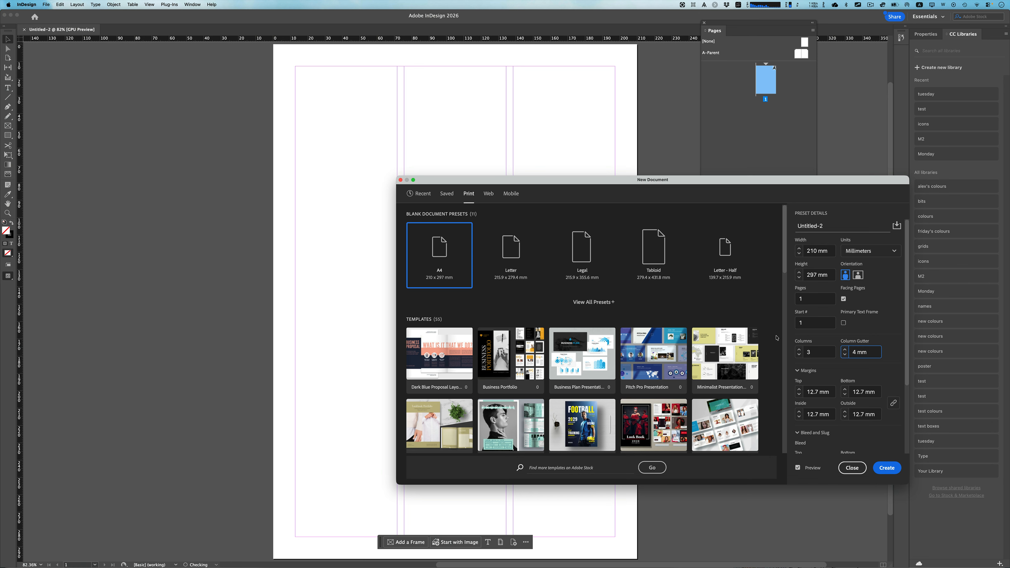
click(879, 468)
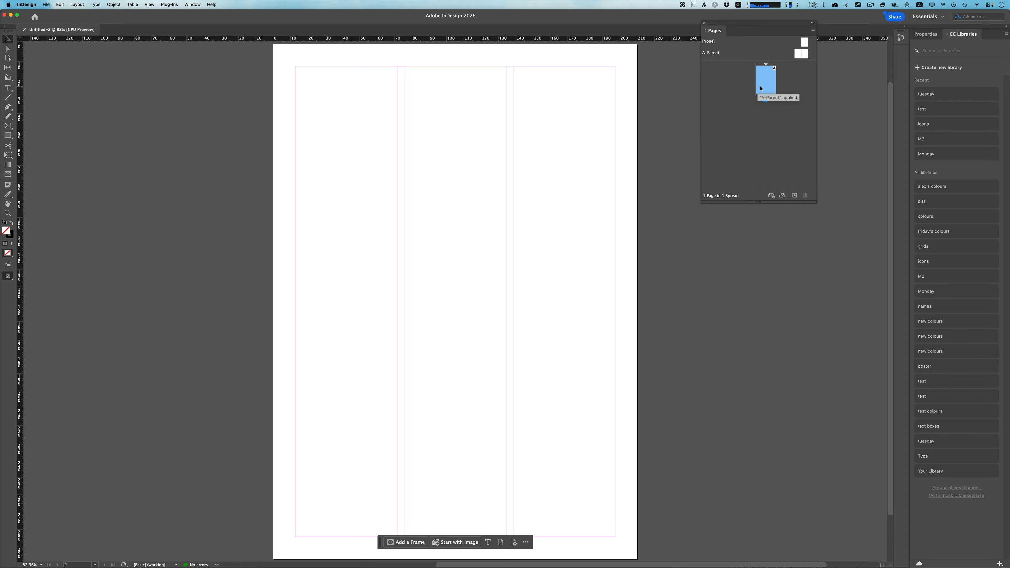
Step: Set the page thumbnail size to Extra Large in the Pages panel options
click(813, 31)
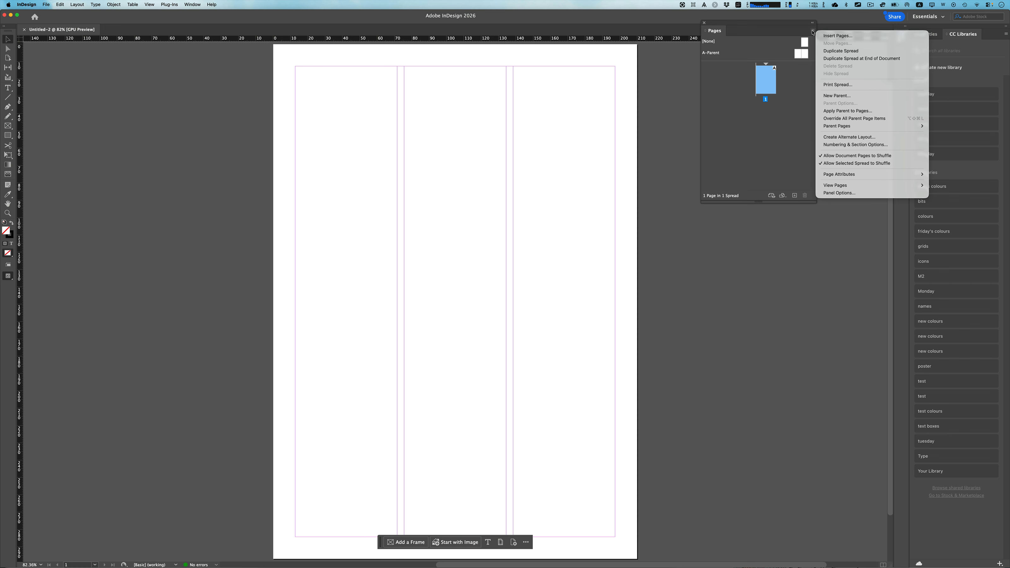
click(856, 193)
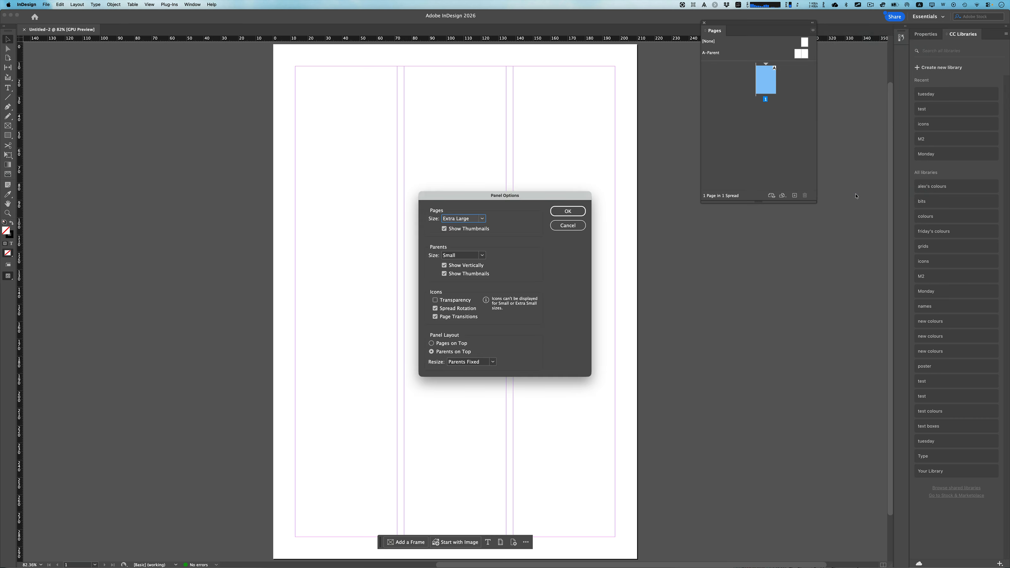
click(481, 218)
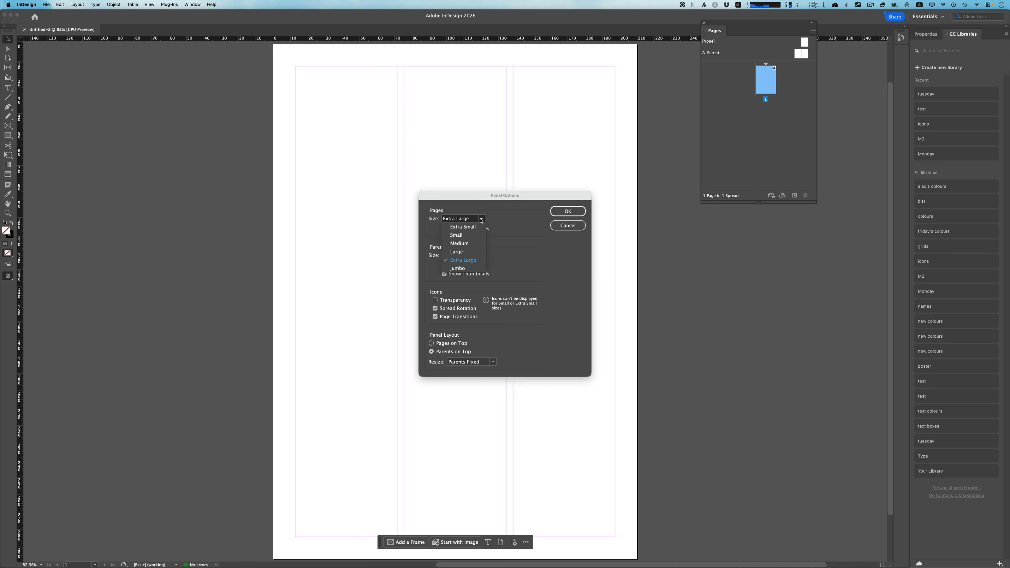
click(474, 261)
click(559, 213)
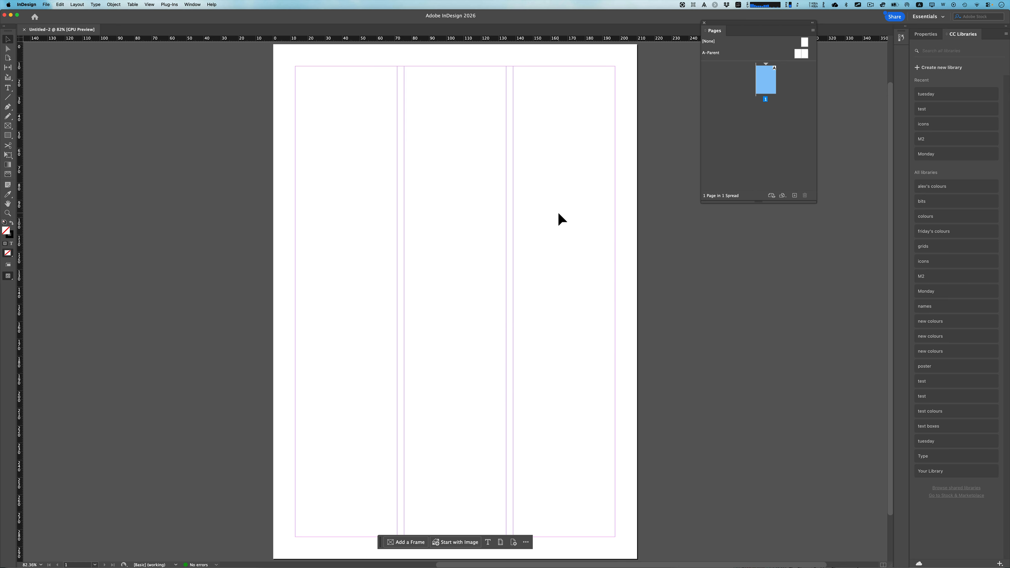
Step: Draw three text frames: one within the first column, one spanning columns two and three, and one across all three columns to the bottom margin
key(t)
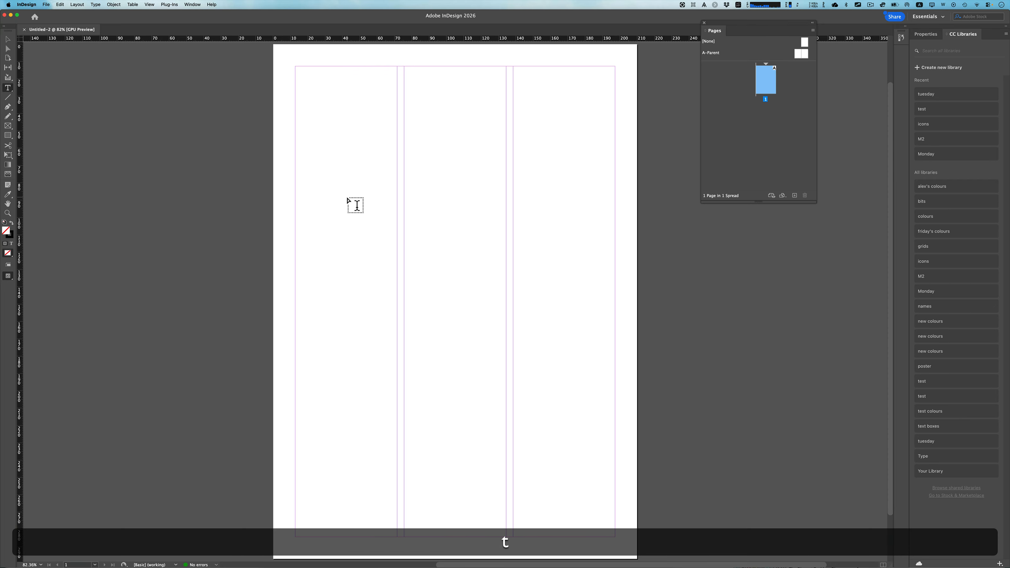
drag(302, 133, 399, 227)
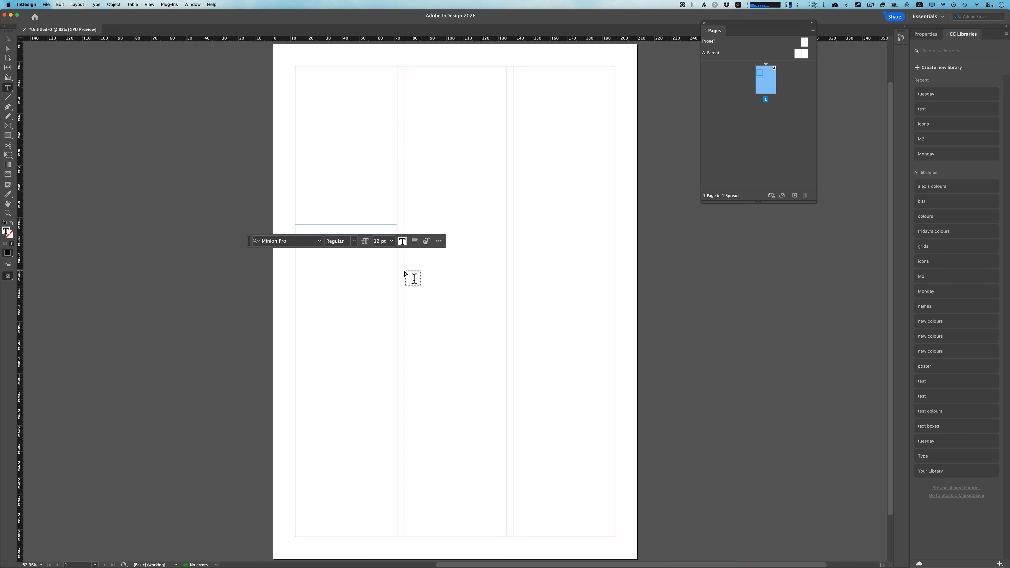
drag(405, 272, 615, 337)
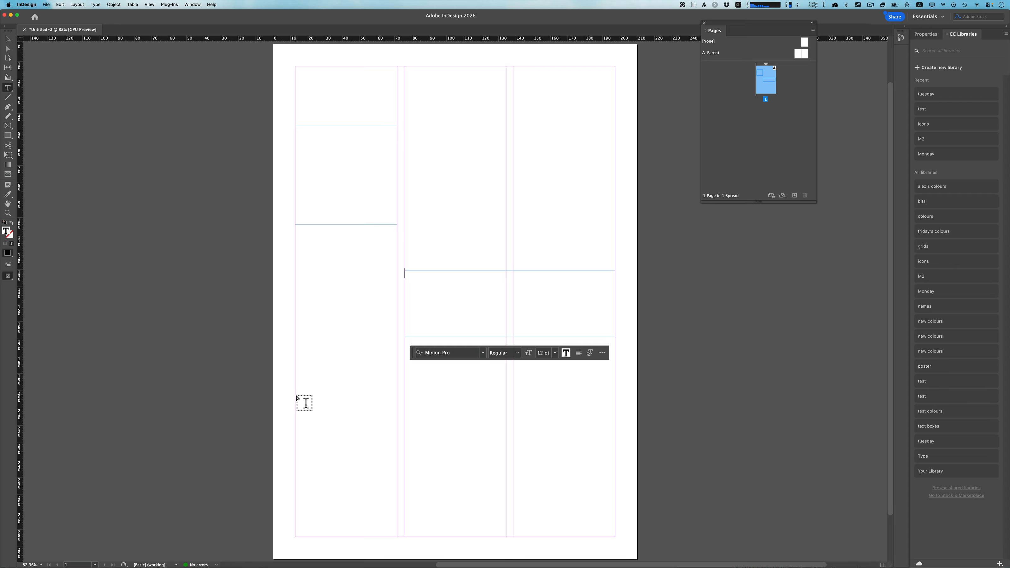
drag(302, 398, 469, 467)
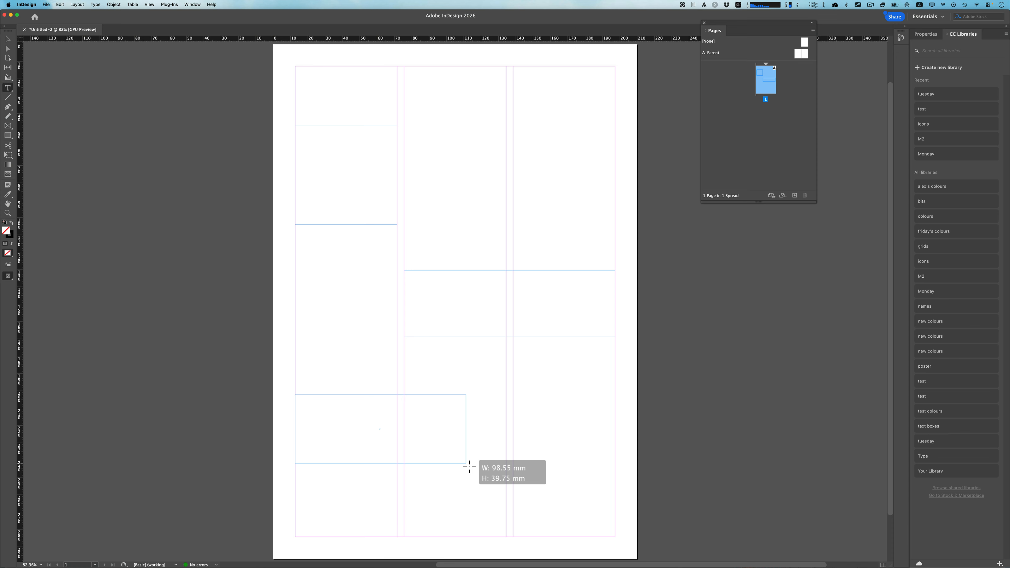
drag(469, 467, 614, 540)
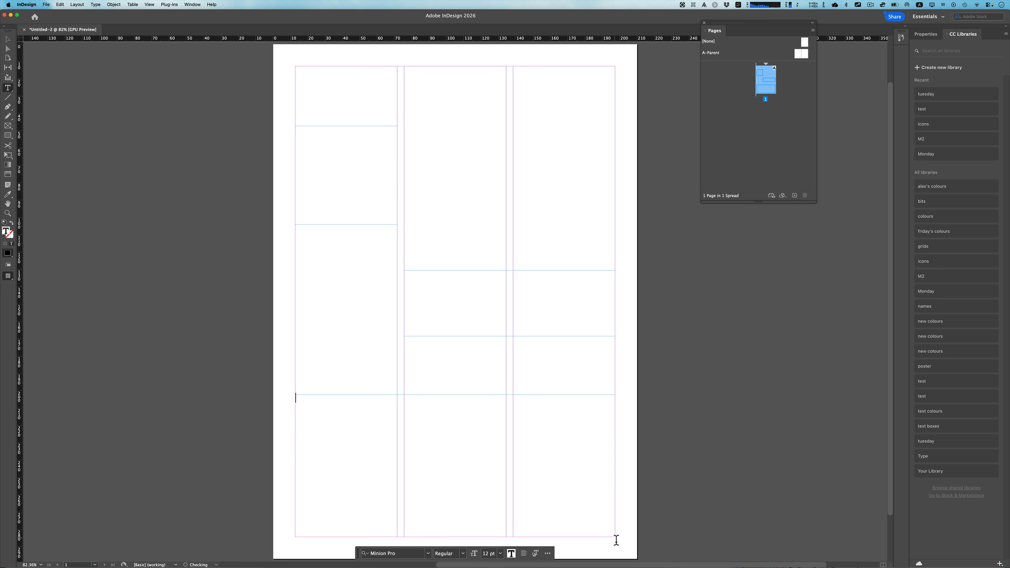
key(Escape)
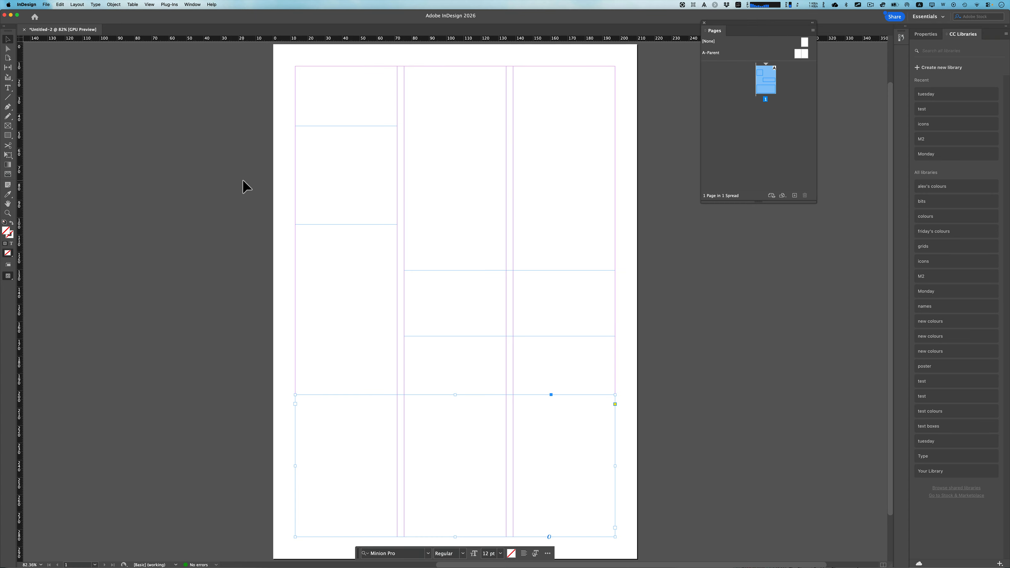
Step: Select all three text frames and fill them with placeholder text
key(super+a)
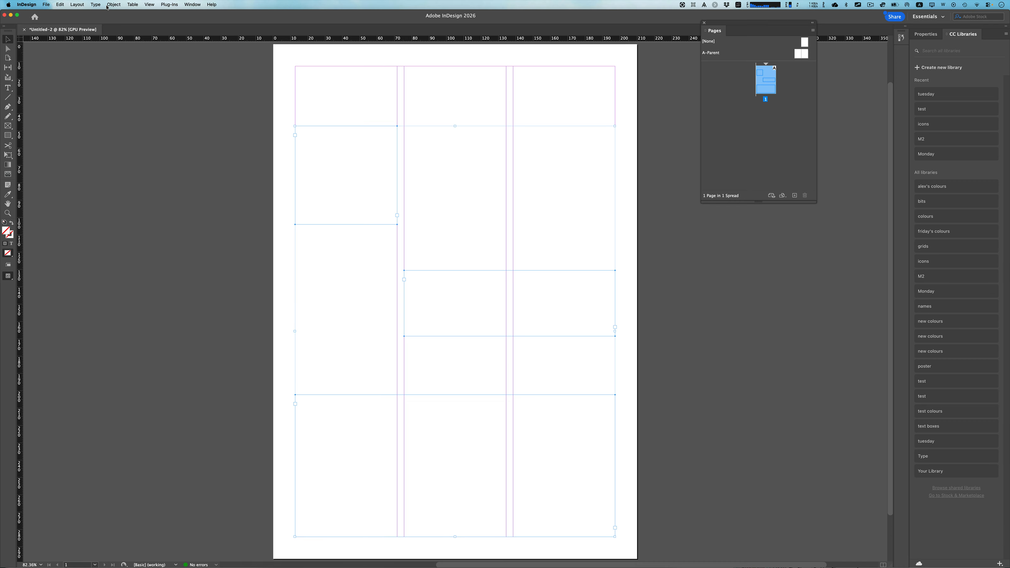
click(94, 4)
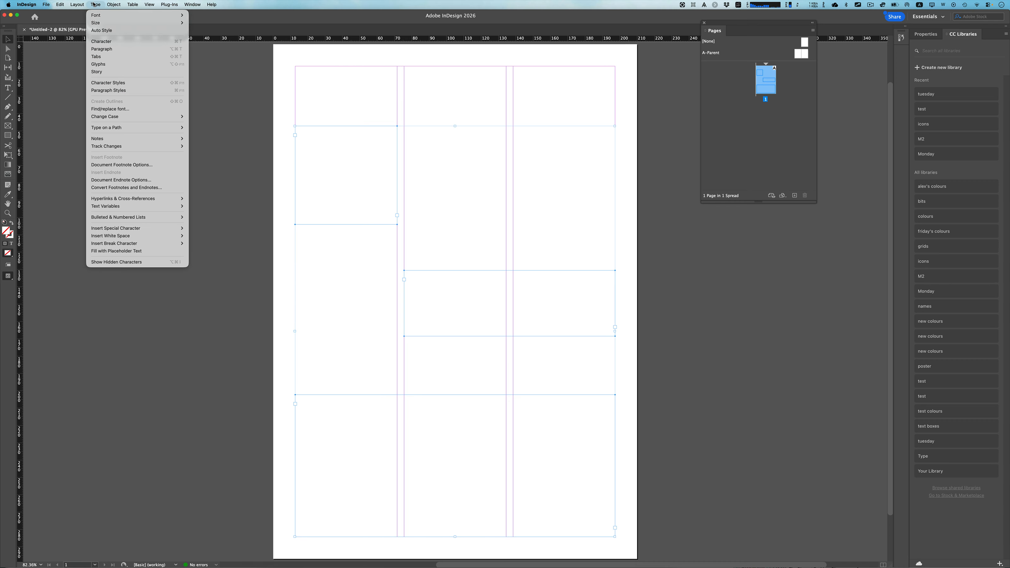
click(136, 251)
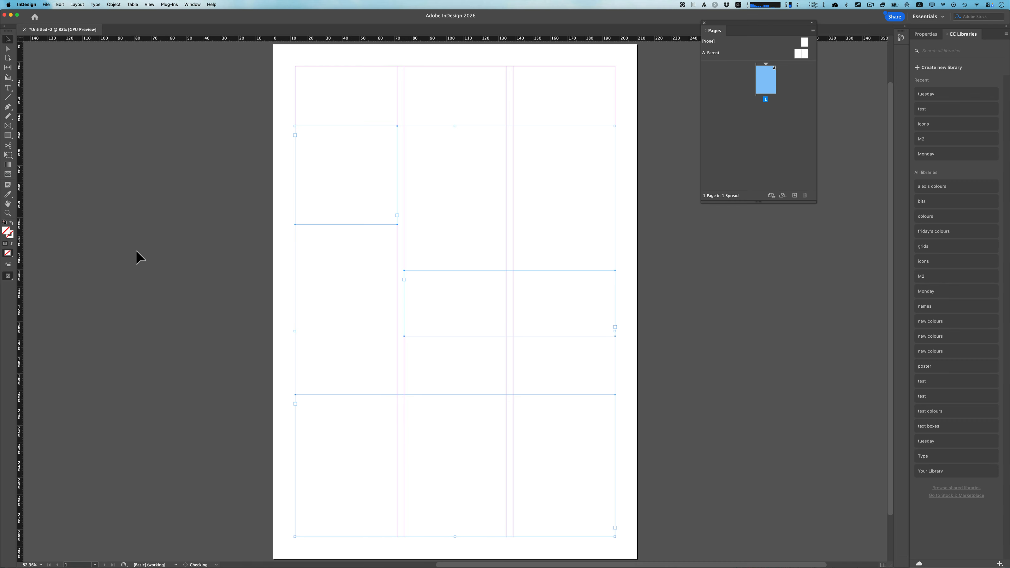
click(242, 284)
Step: Preview the page without guides and examine how the three text frames follow the column layout
key(w)
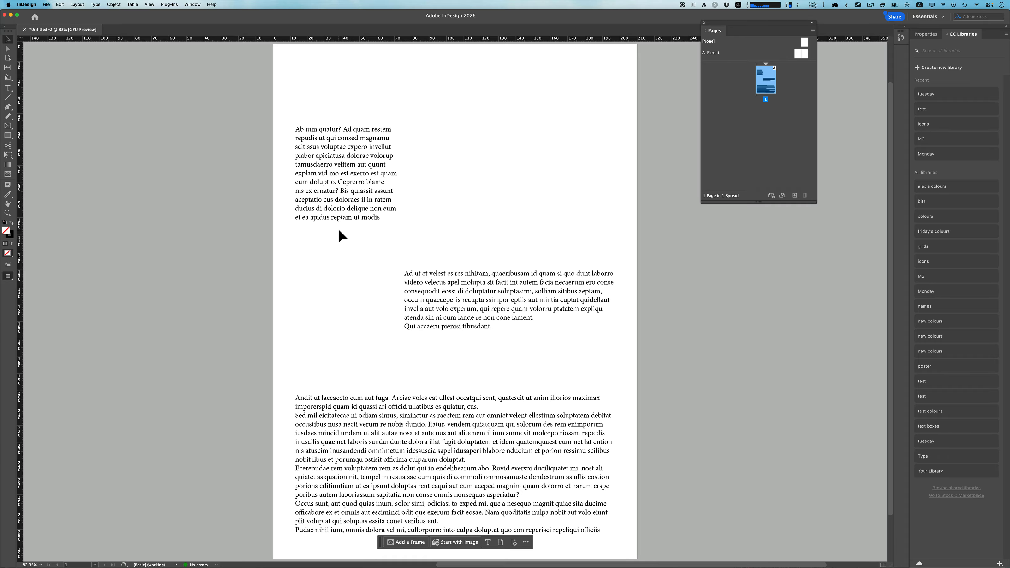
key(w)
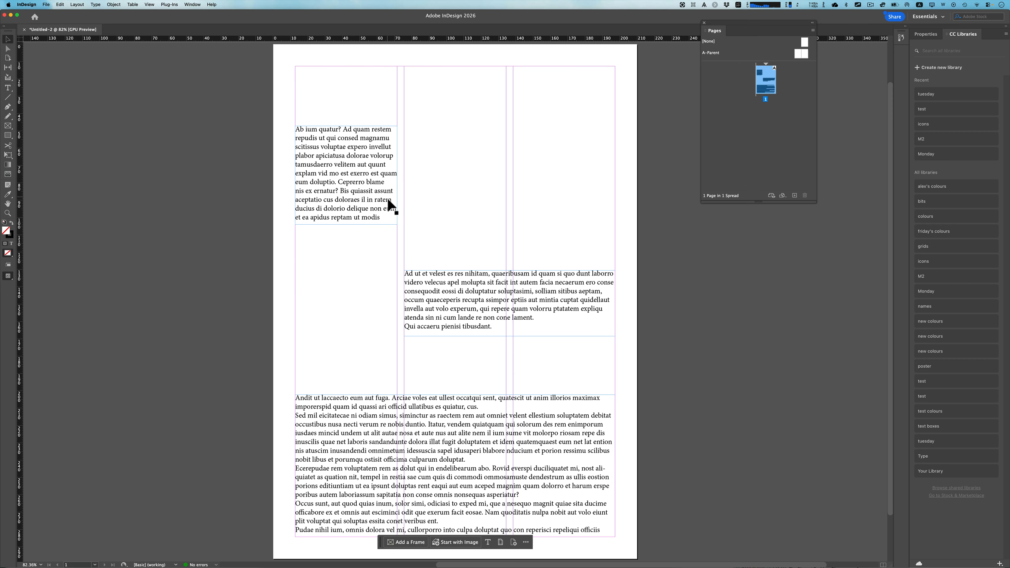
key(w)
click(373, 199)
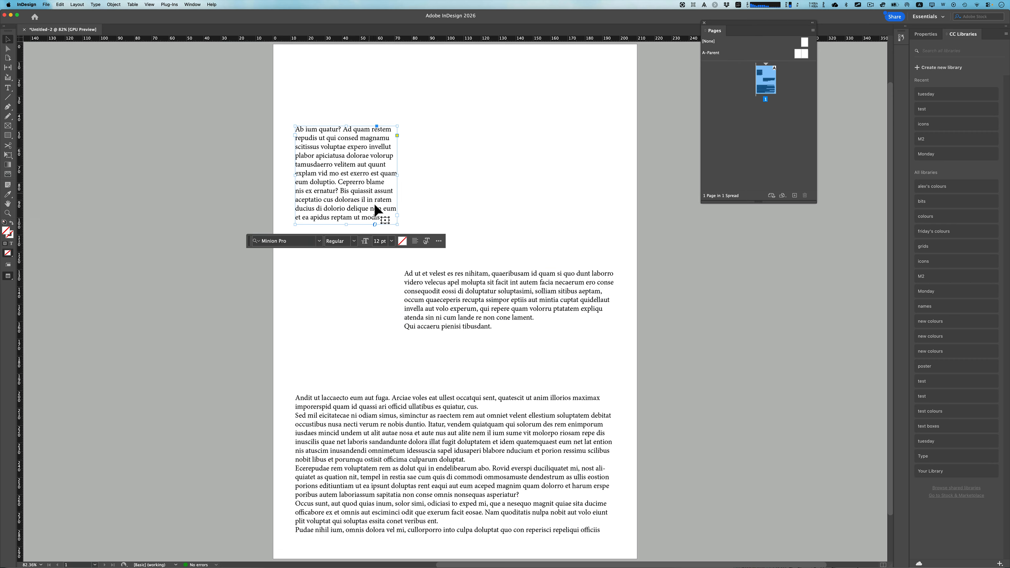
click(462, 285)
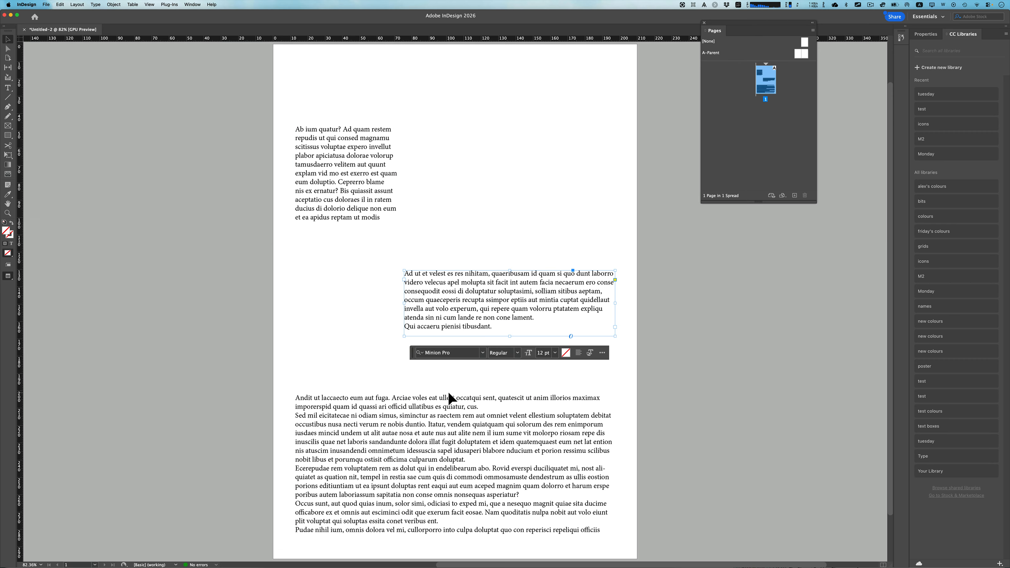
click(443, 423)
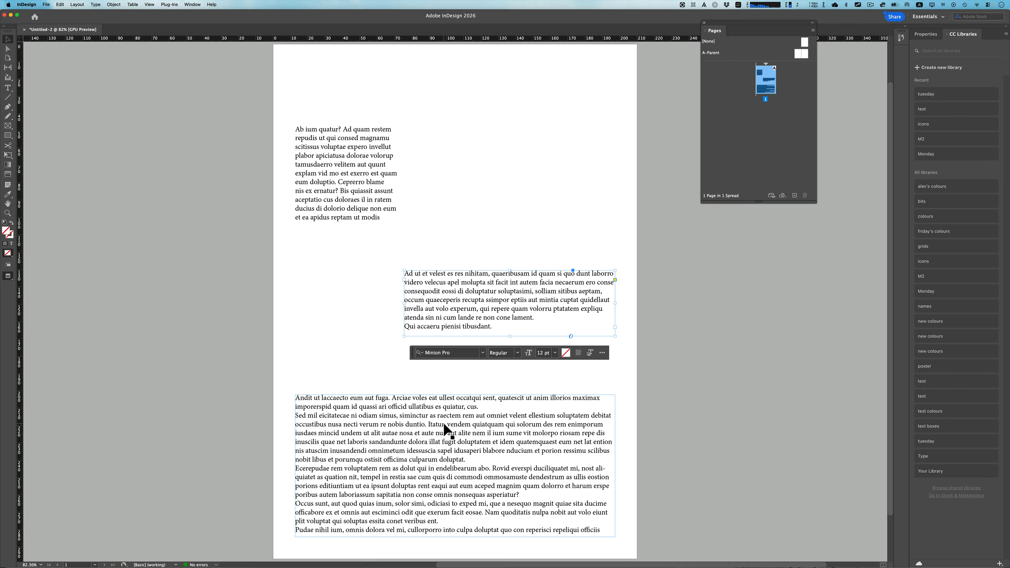
click(705, 356)
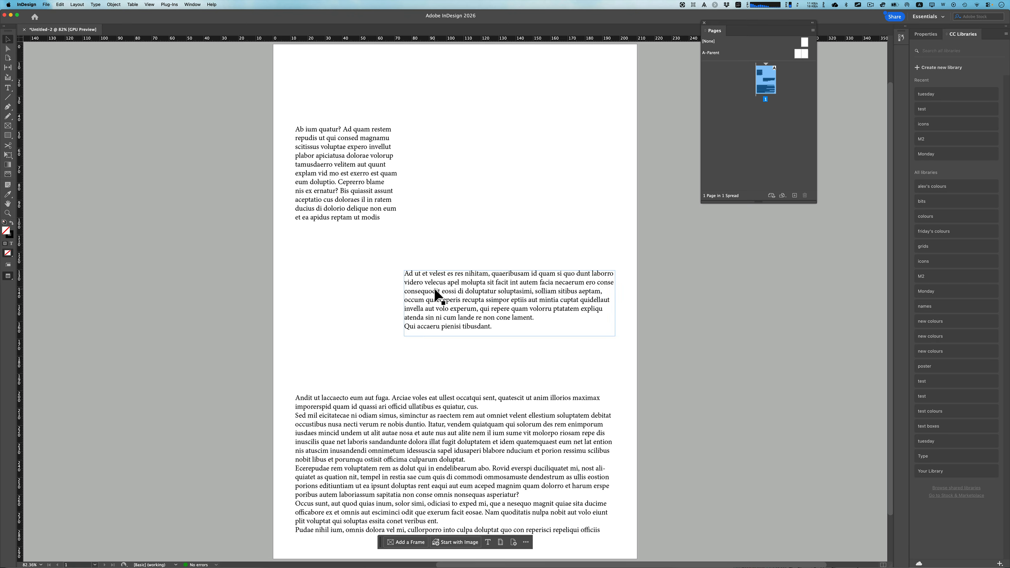
key(w)
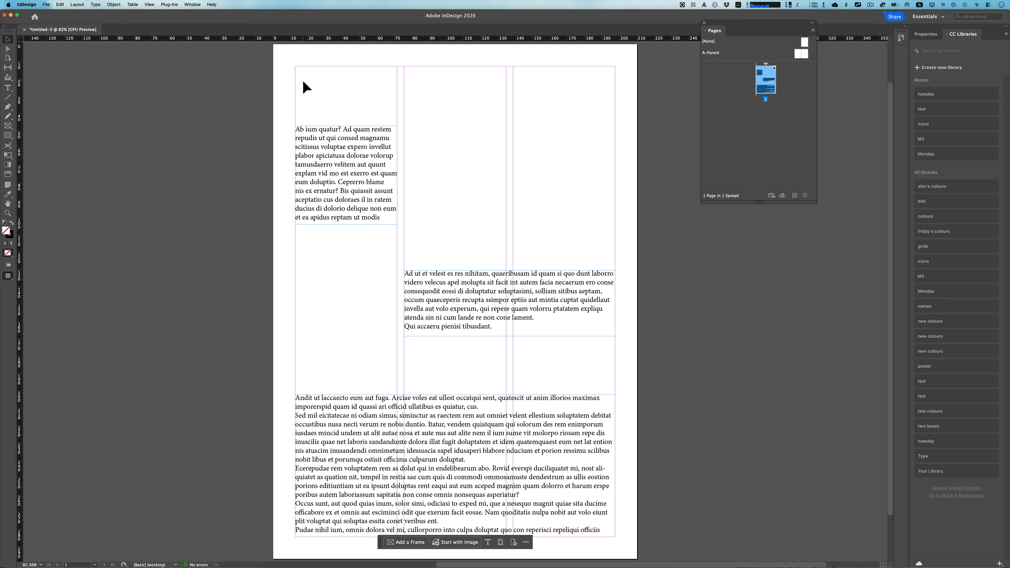
Step: Add two new pages after page 1
drag(303, 80, 601, 516)
click(559, 214)
click(795, 196)
click(795, 196)
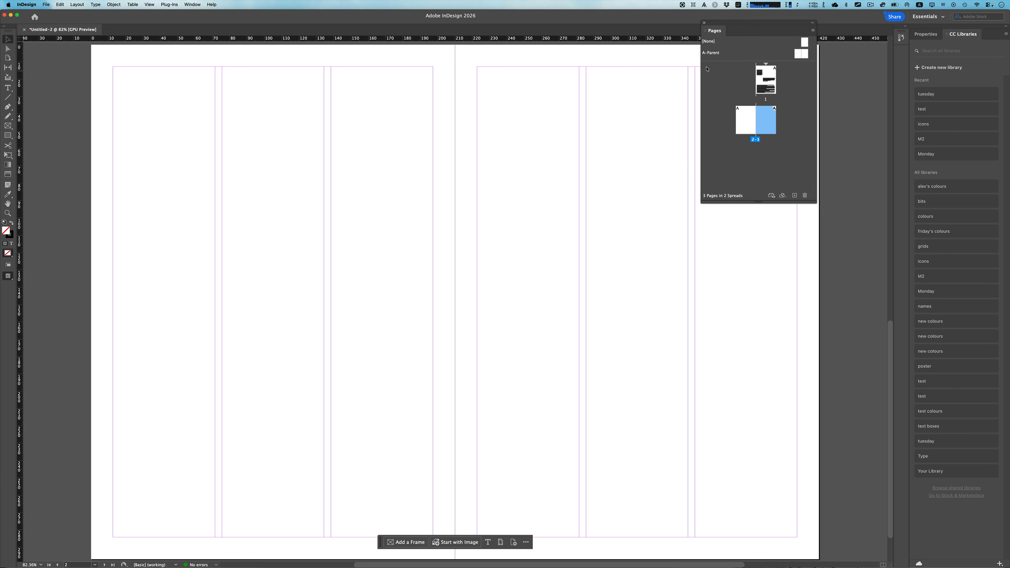
Step: Open the A-Parent spread to examine its column guides, and return to page 2 in the document
double_click(710, 53)
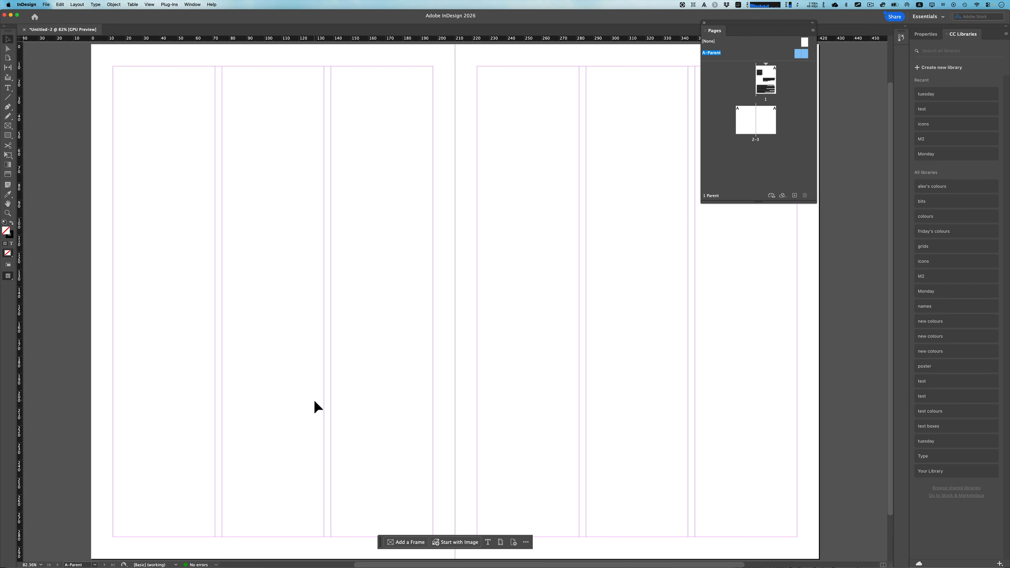
alt+click(743, 125)
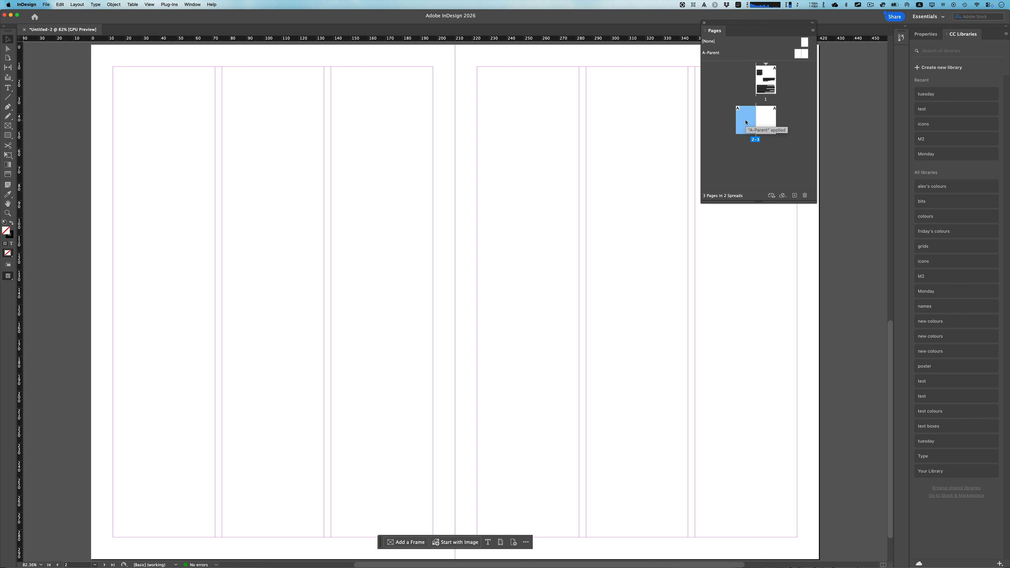
click(764, 127)
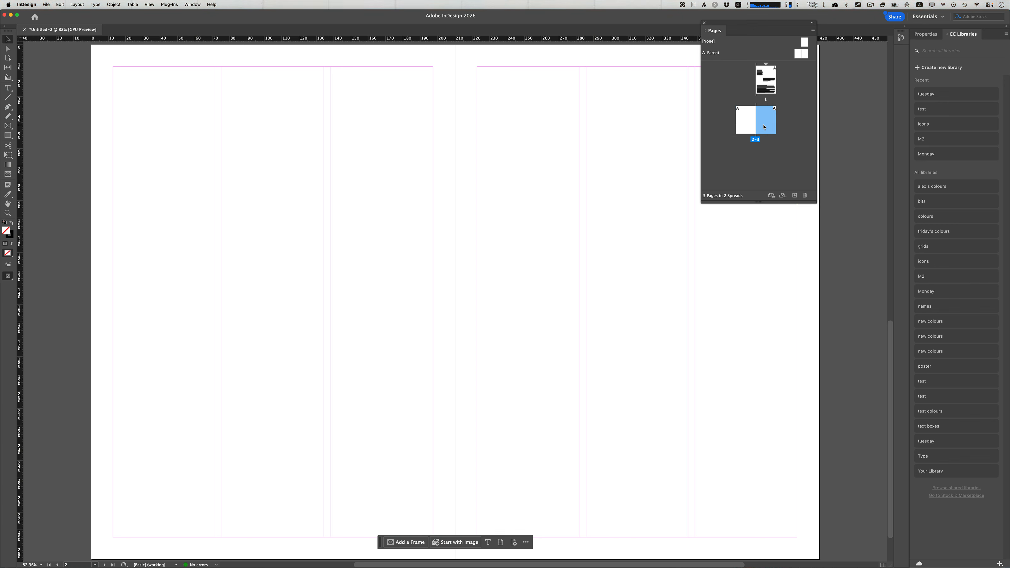
click(747, 127)
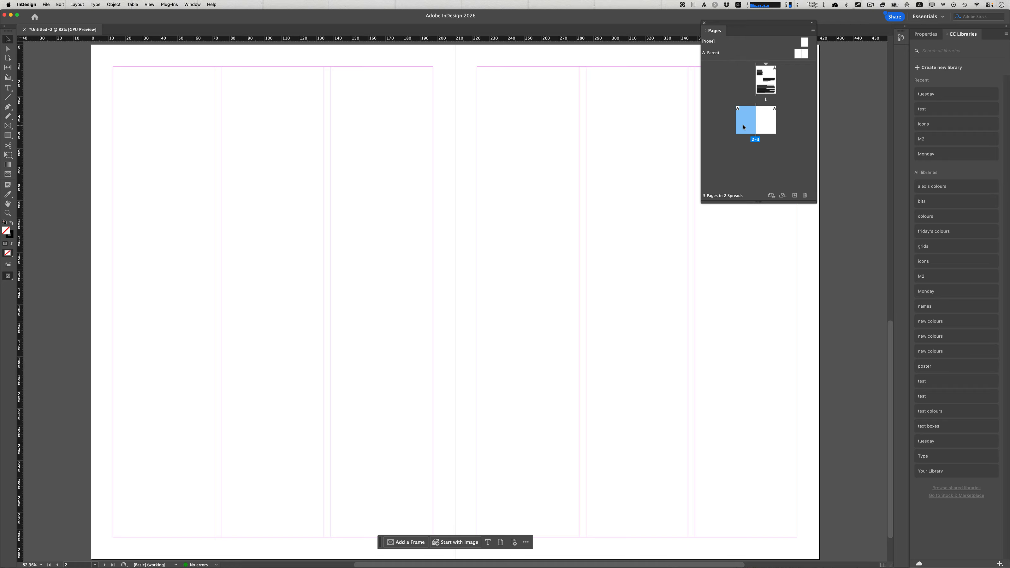
click(80, 4)
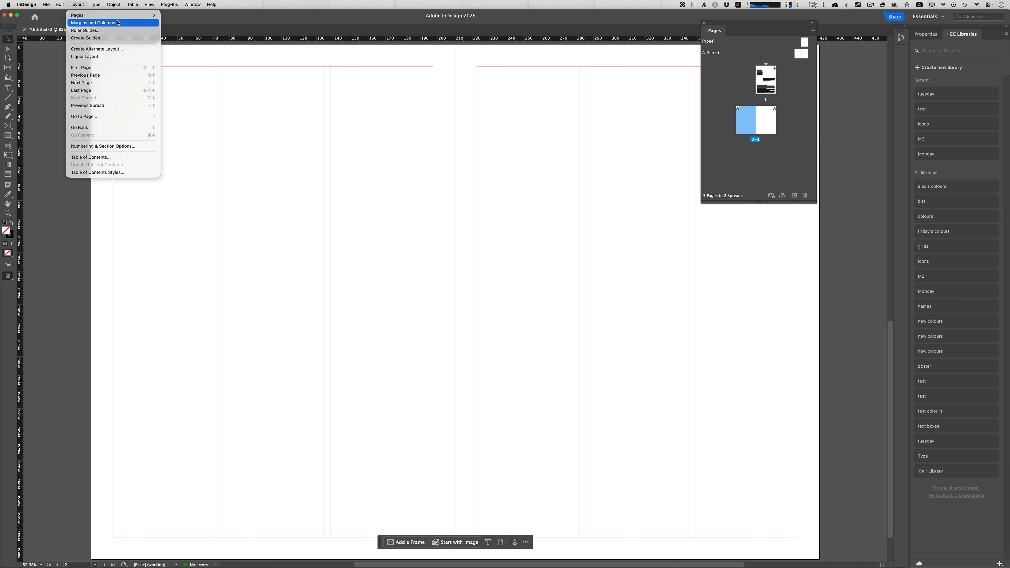
click(118, 23)
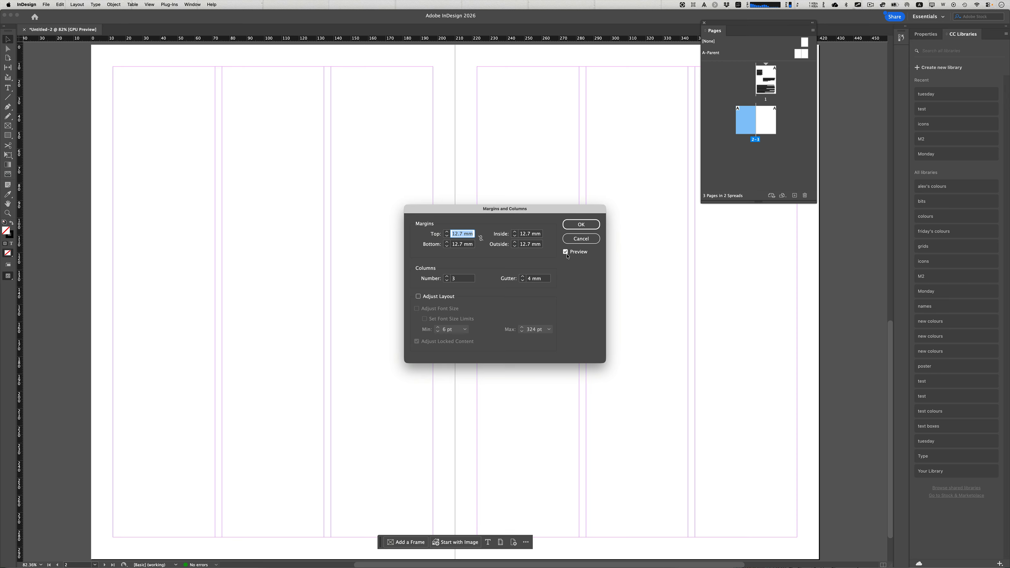
click(480, 240)
click(447, 234)
click(446, 234)
click(447, 233)
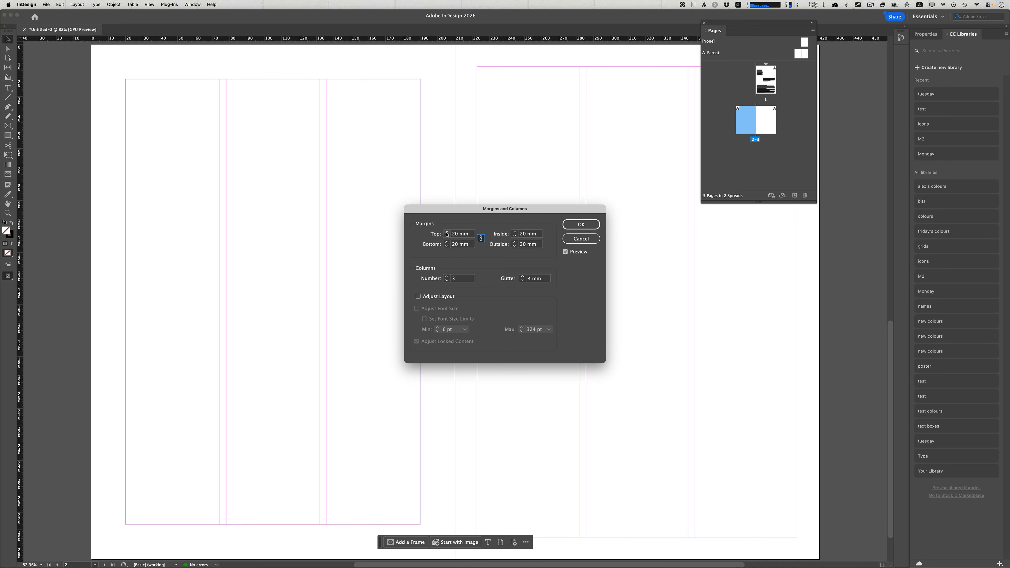
click(480, 240)
click(481, 241)
click(570, 239)
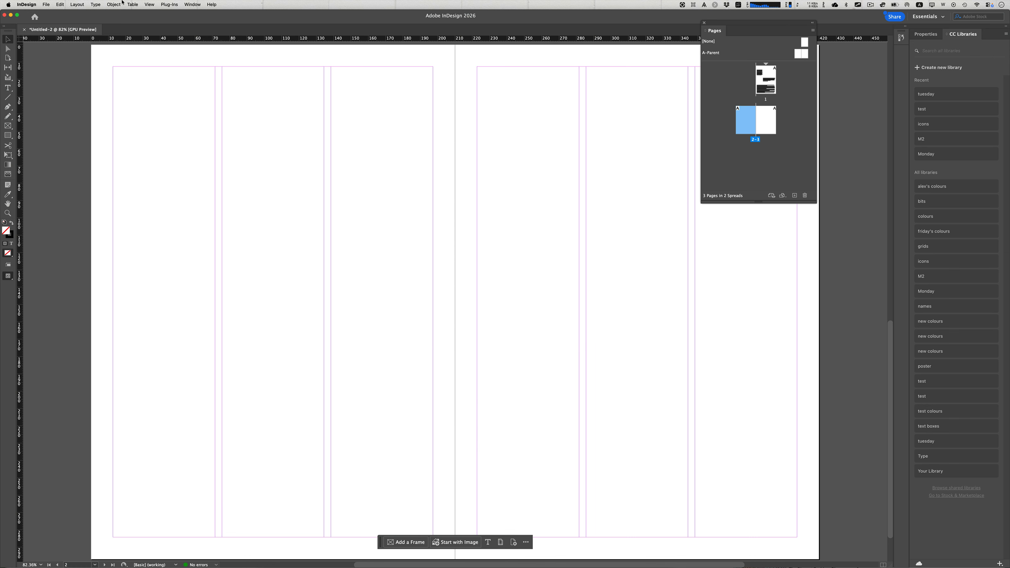
Step: Set only the top margin of page 2 to 22 mm, keeping its other margins unlinked
click(76, 5)
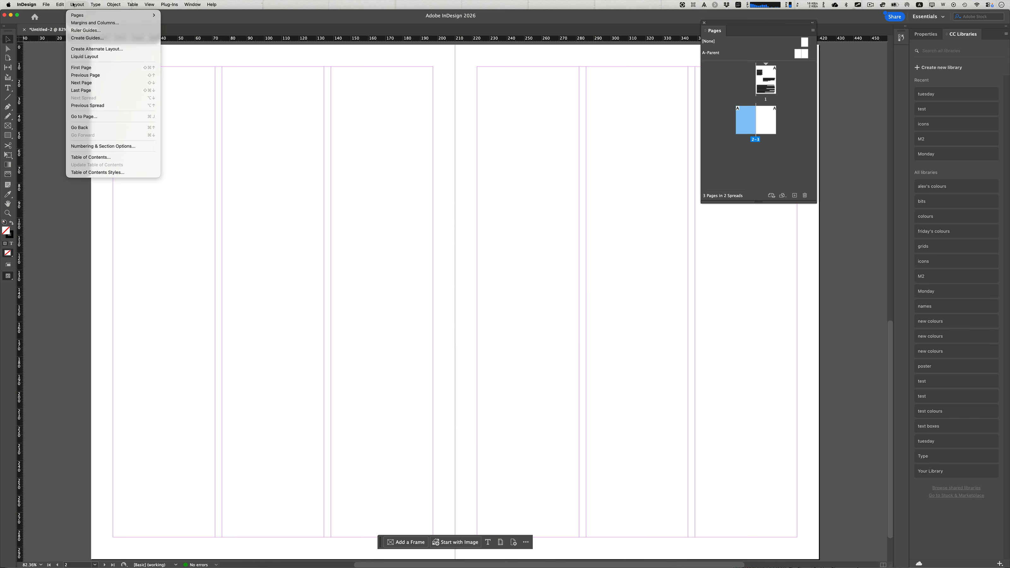
click(80, 23)
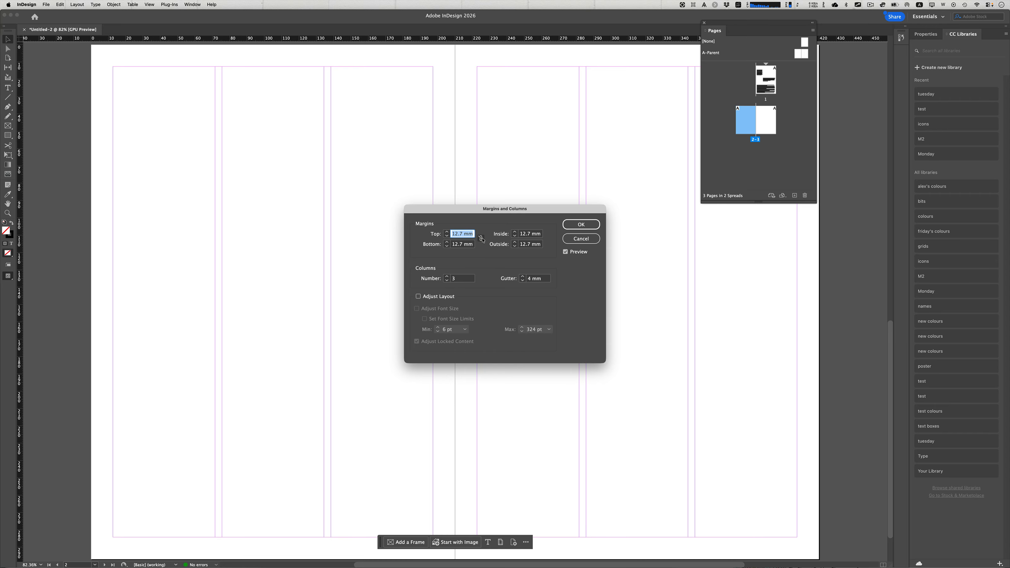
text(15 mm)
click(447, 232)
click(447, 232)
click(447, 233)
click(447, 233)
click(447, 232)
click(447, 232)
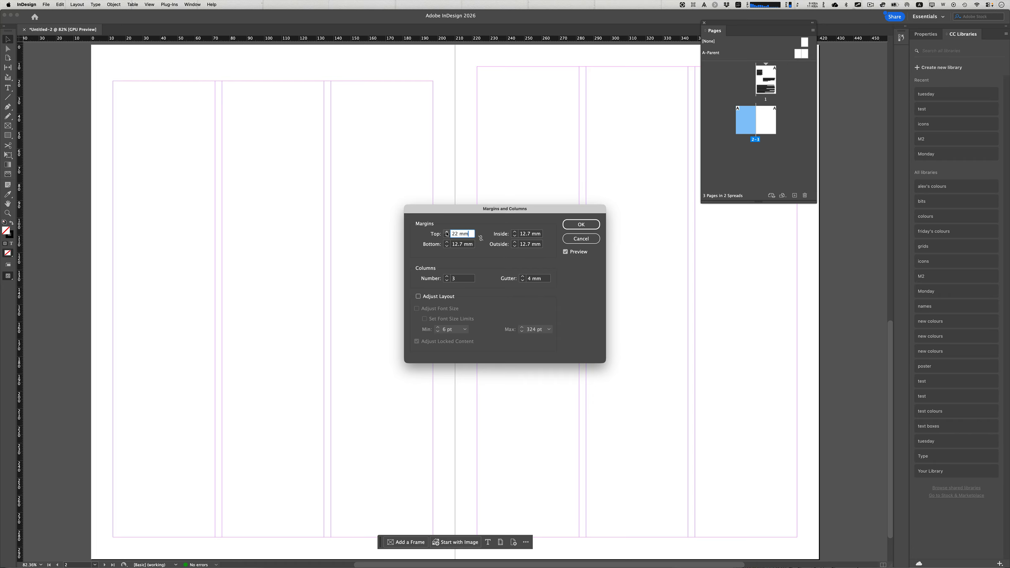
click(447, 232)
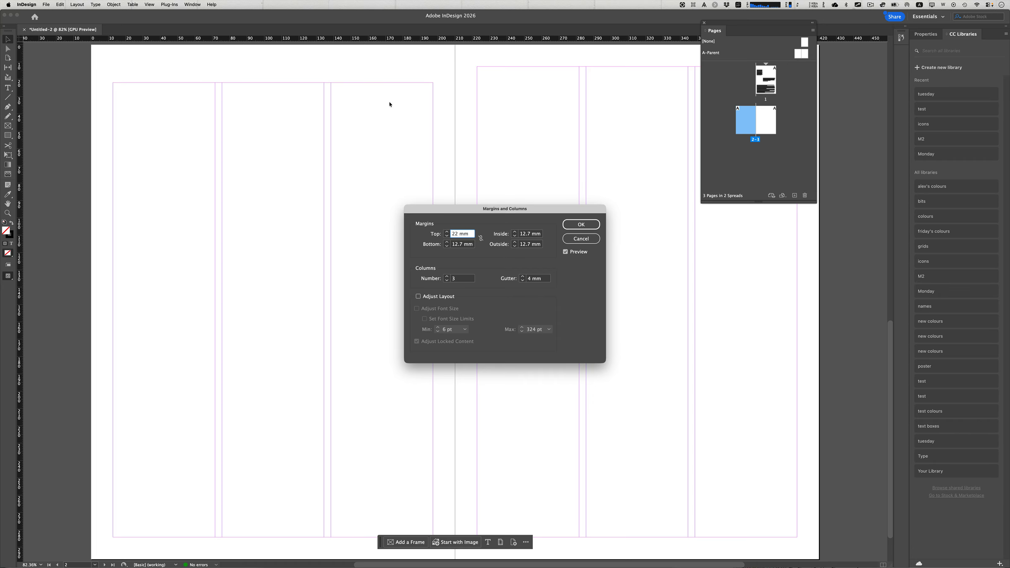
Step: Set the number of columns on page 2 to 10 and apply the margins and columns
click(447, 281)
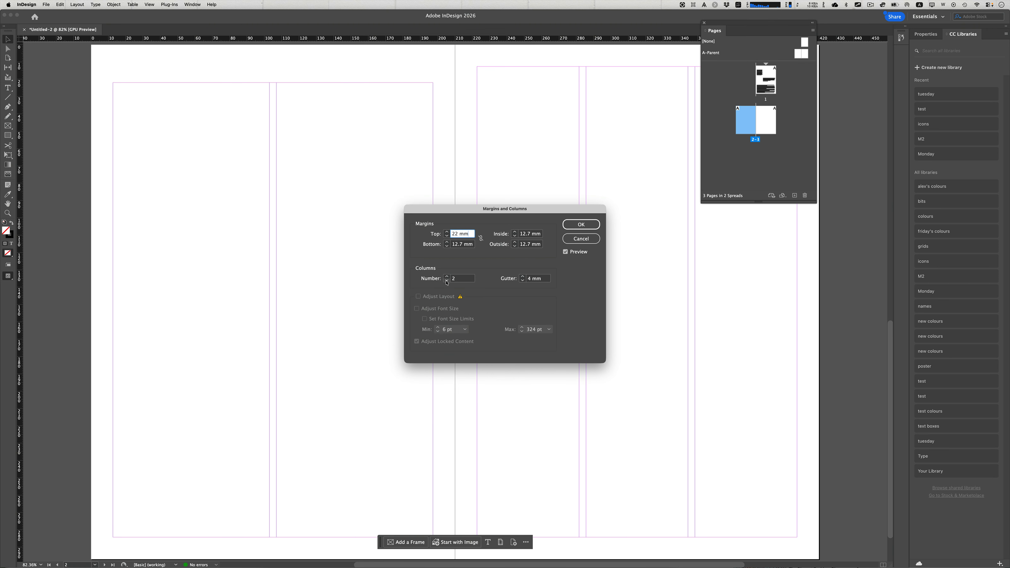
click(446, 281)
click(447, 277)
click(446, 277)
click(447, 276)
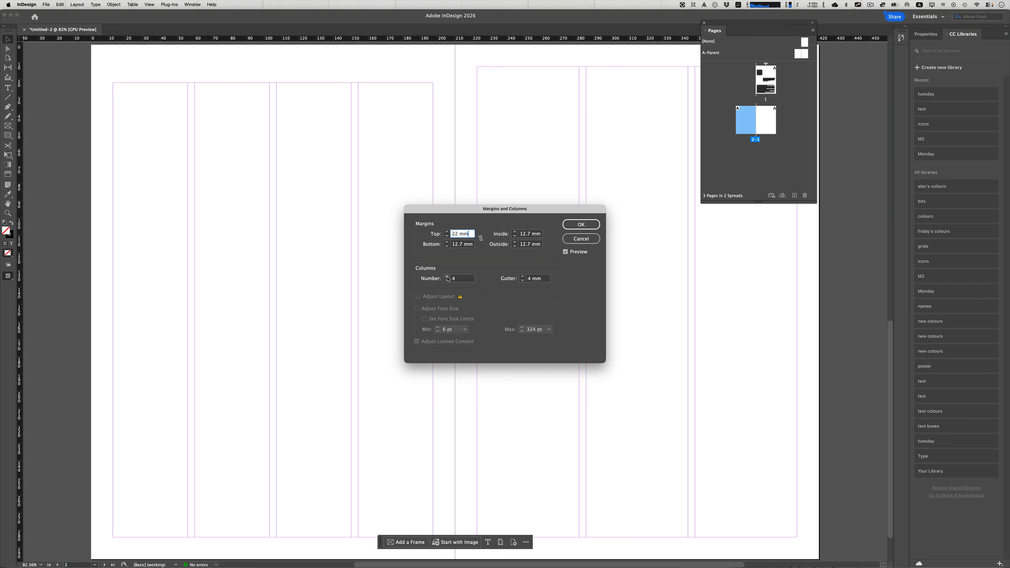
click(447, 276)
click(446, 276)
click(447, 277)
click(447, 277)
click(447, 277)
click(447, 277)
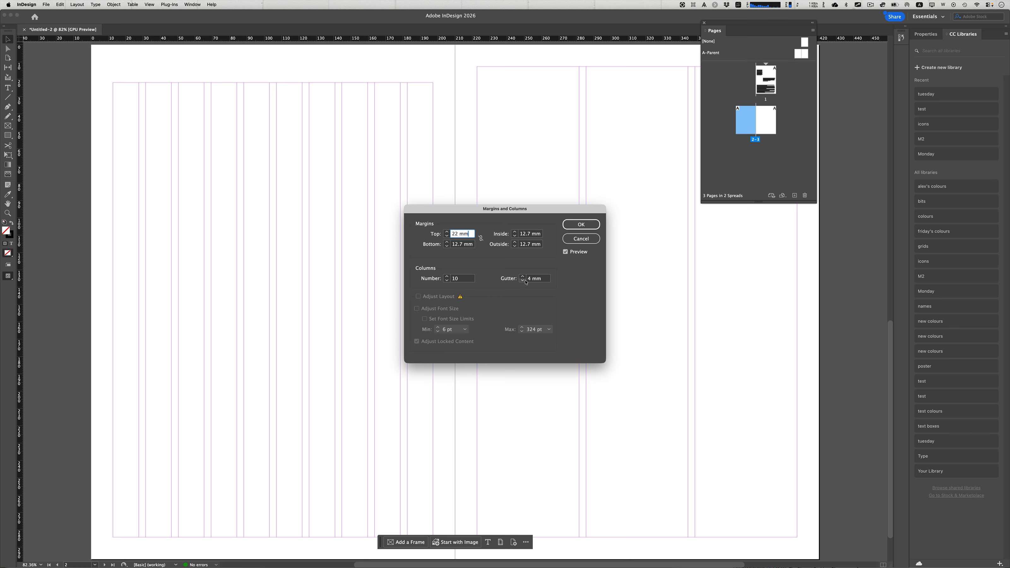
click(581, 224)
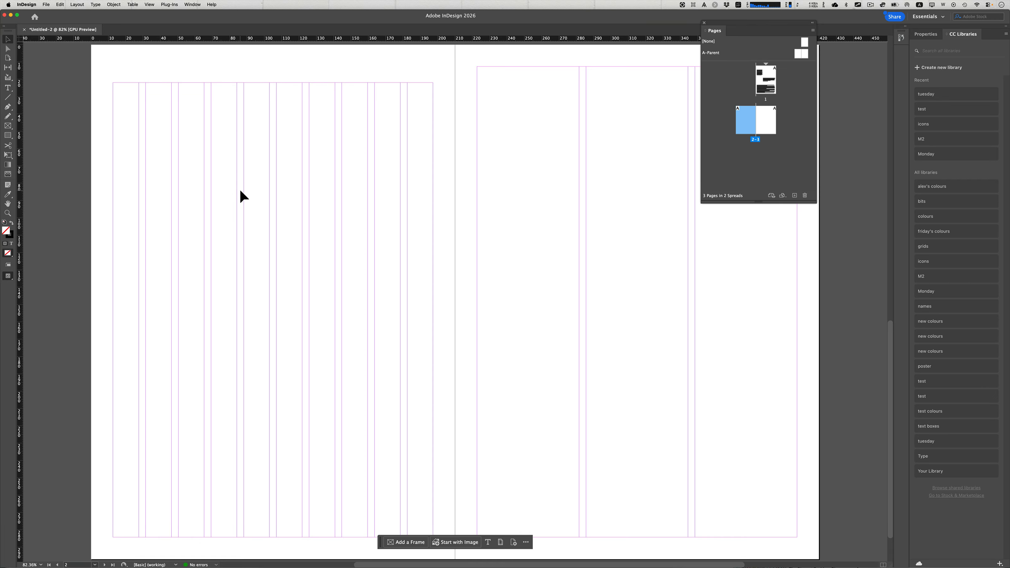
Step: Draw five text frames down page 2, aligned to columns 2–3, 5–7, 1–5, 7–10 and 9
key(t)
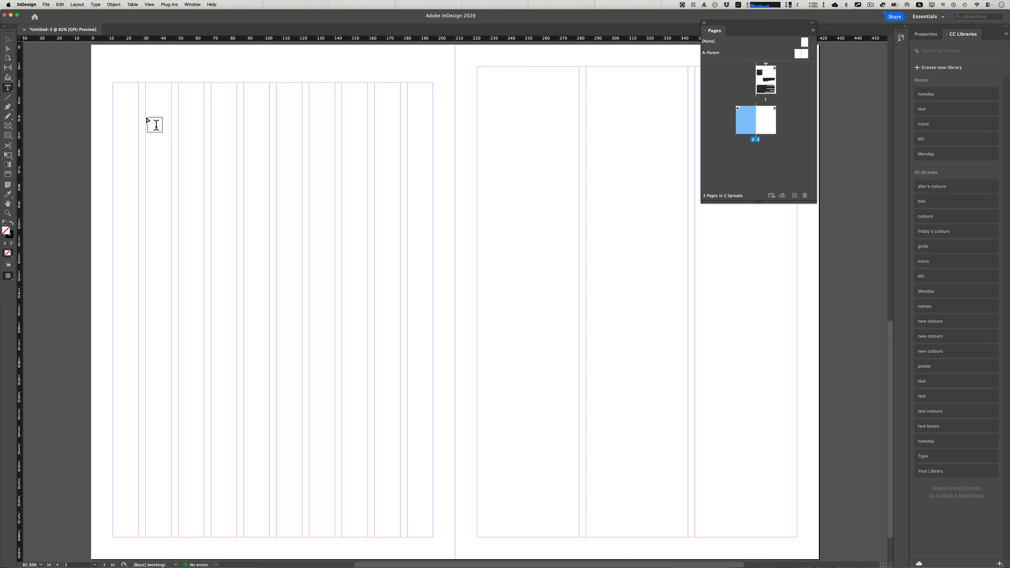
drag(146, 117, 207, 169)
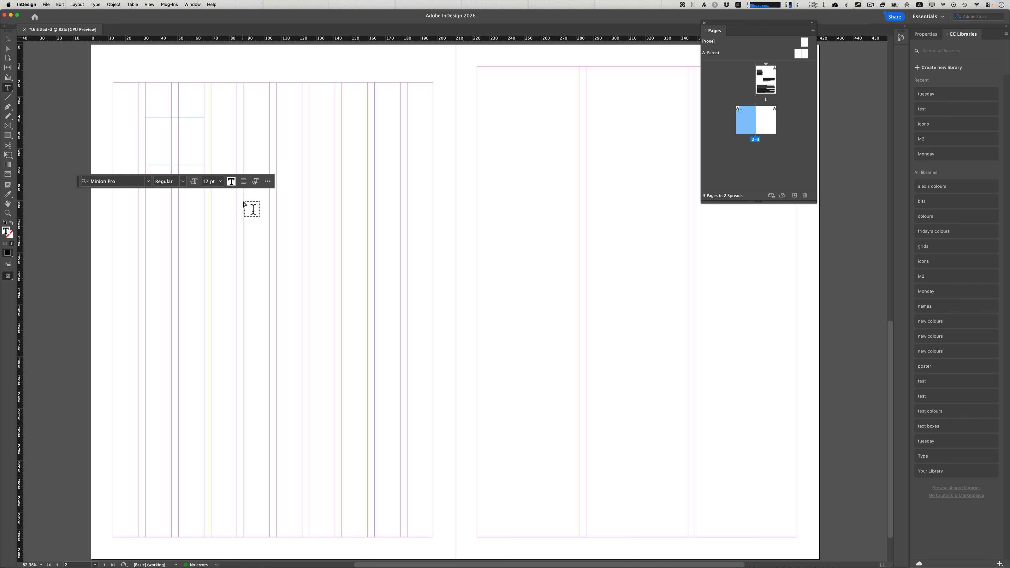
drag(243, 202, 335, 243)
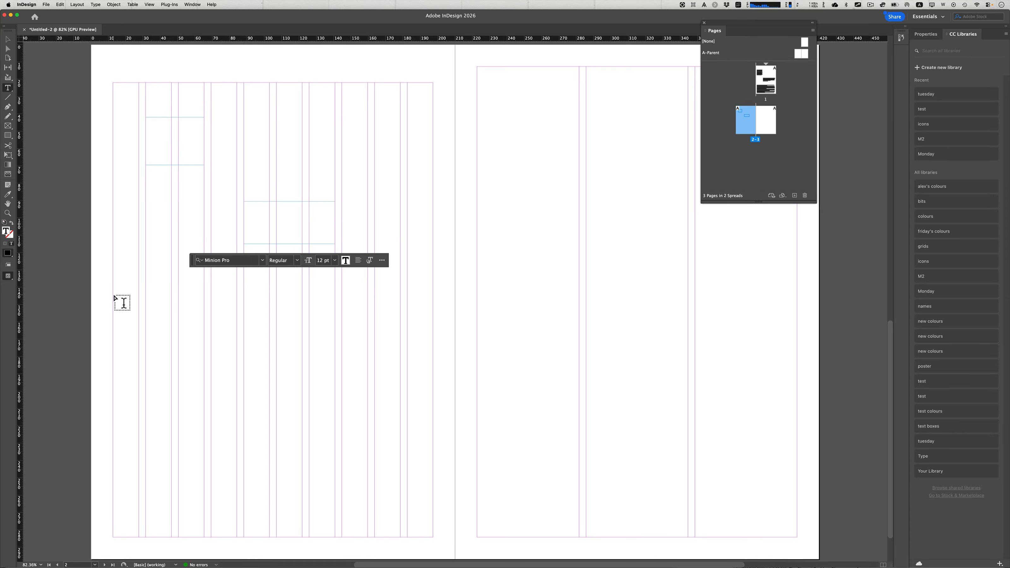
drag(114, 296, 270, 363)
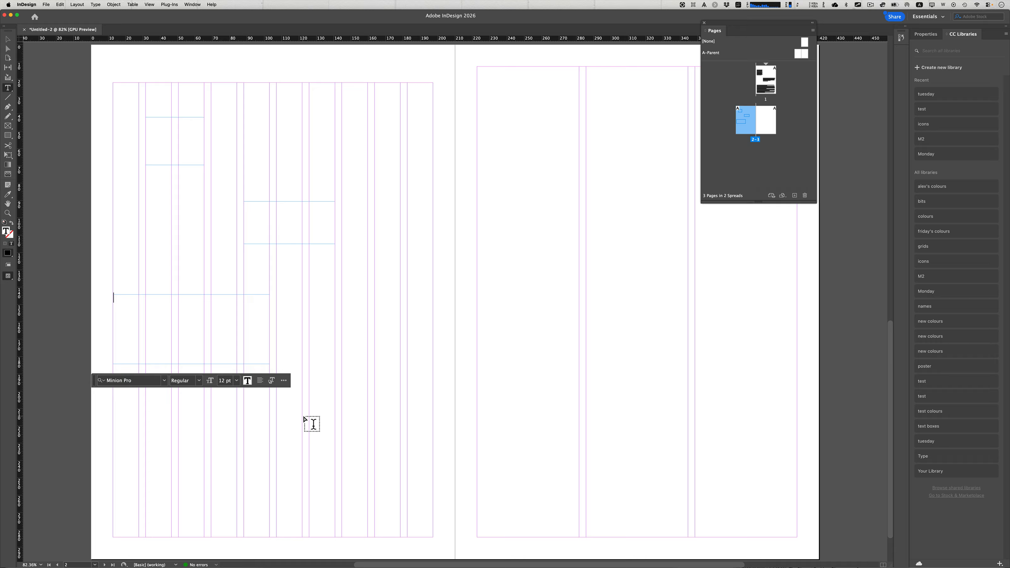
drag(310, 415, 435, 484)
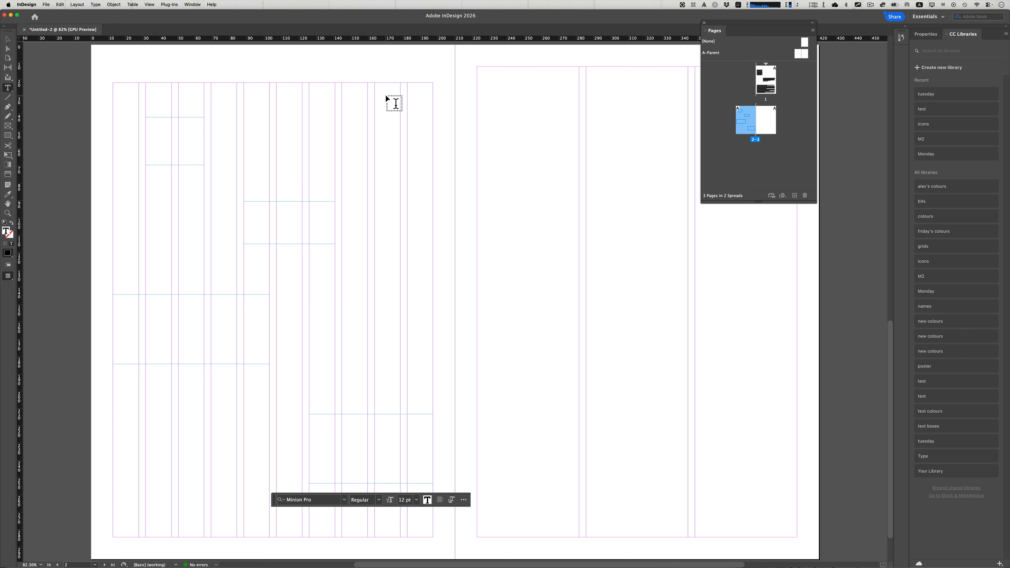
drag(376, 83, 402, 210)
key(Escape)
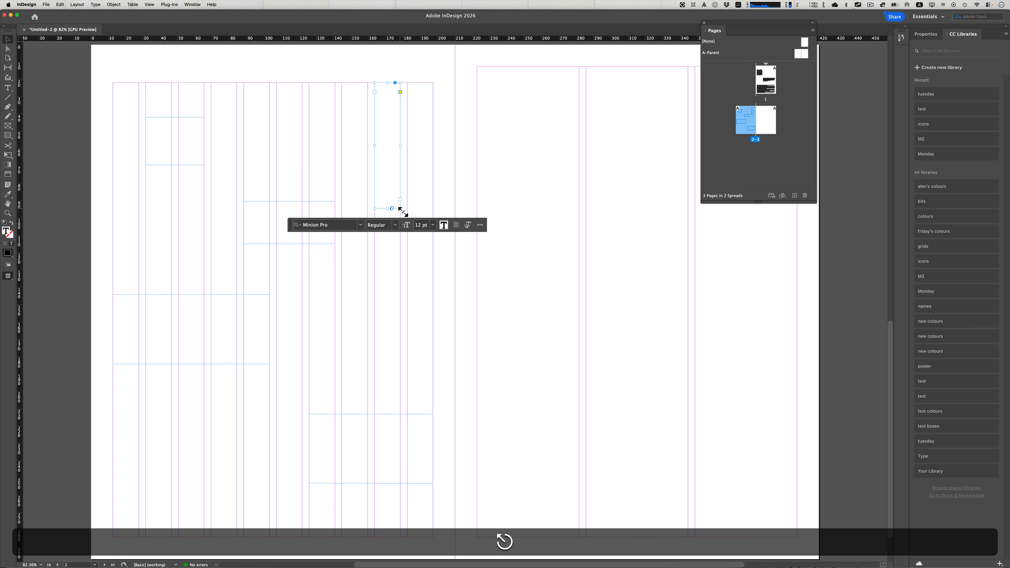
Step: Select all five text frames on page 2 and fill them with placeholder text
key(super+a)
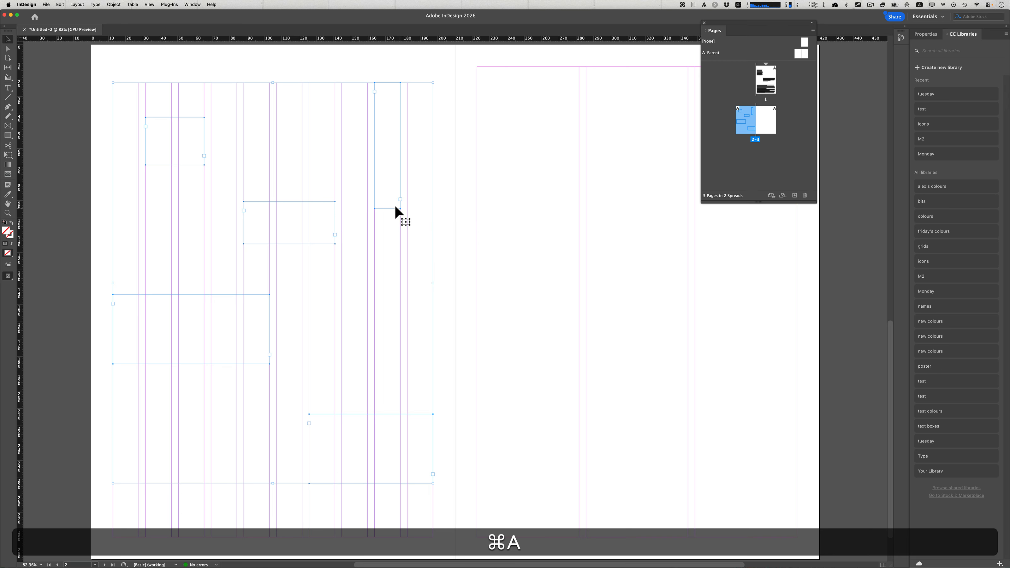
click(93, 5)
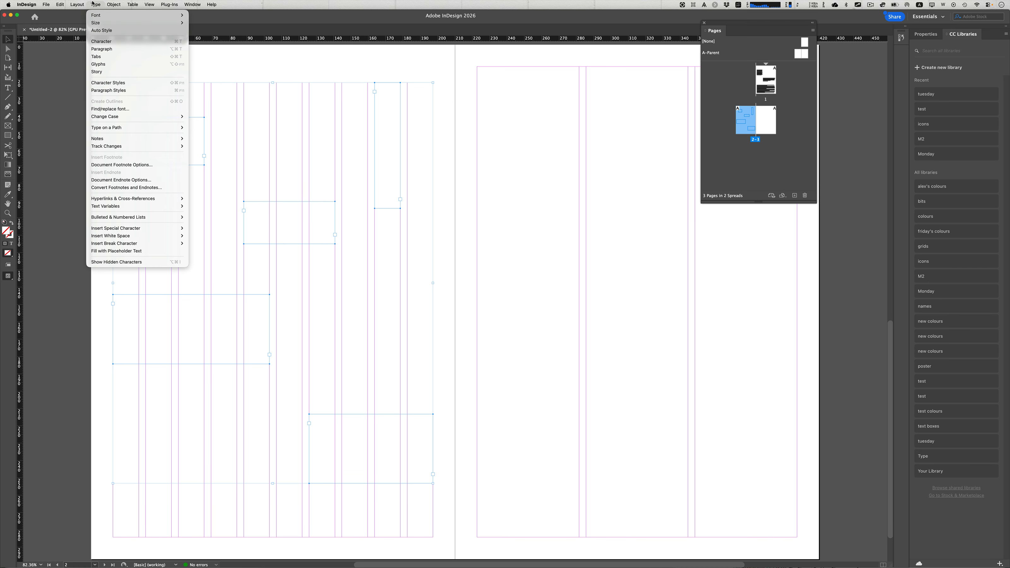
click(134, 252)
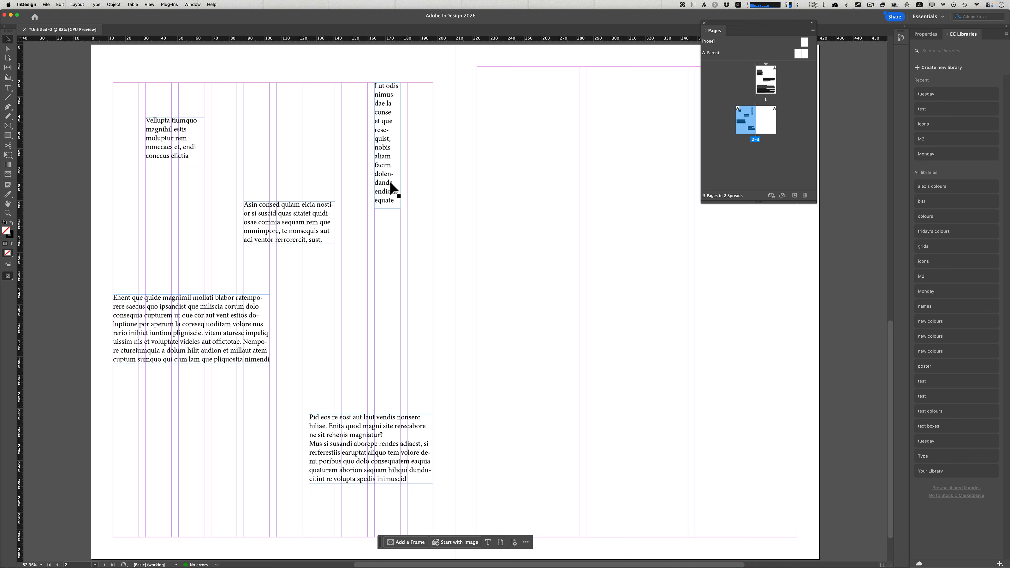
Step: Widen the narrow text frame at the top margin to span columns 8–10 and fill its remaining space with placeholder text
drag(384, 173, 428, 161)
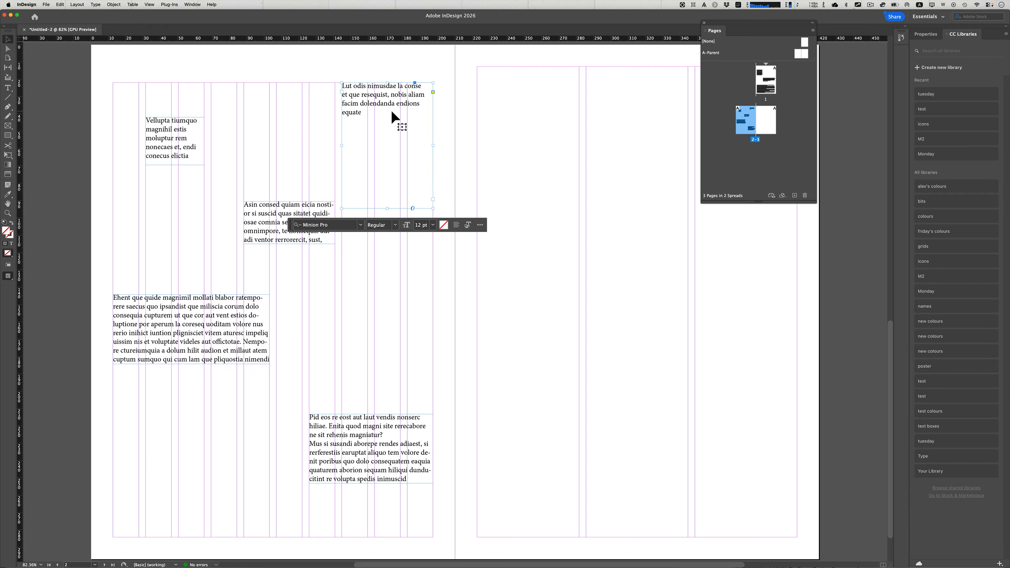
click(100, 3)
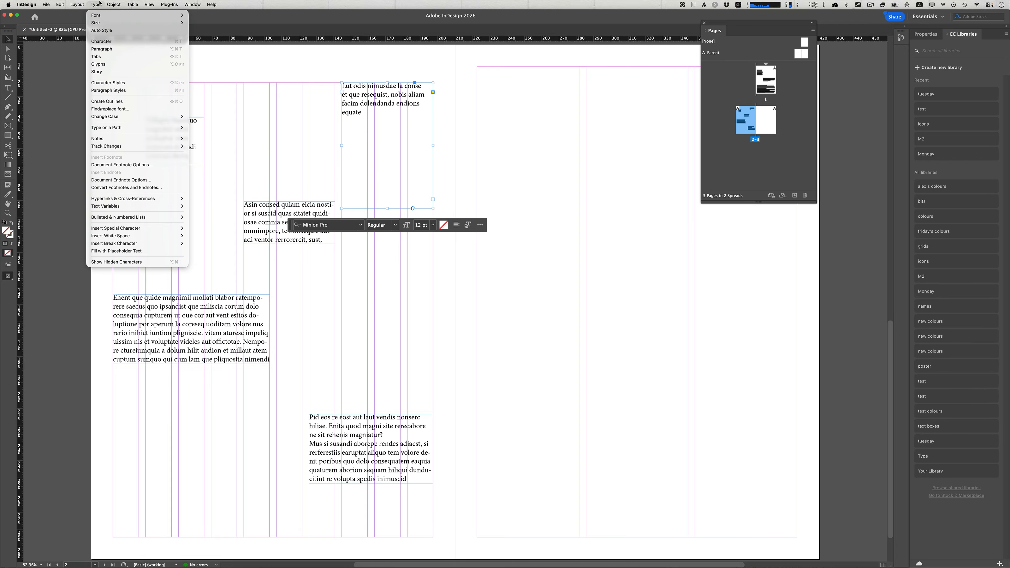
click(144, 251)
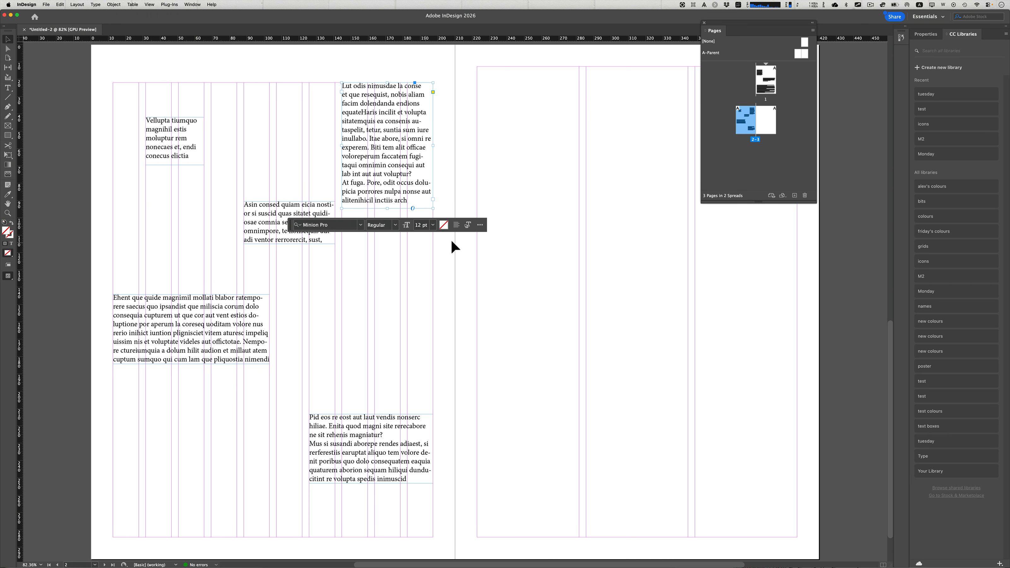
Step: Hide the contextual task bar and preview the page without guides, returning to the normal view
click(479, 225)
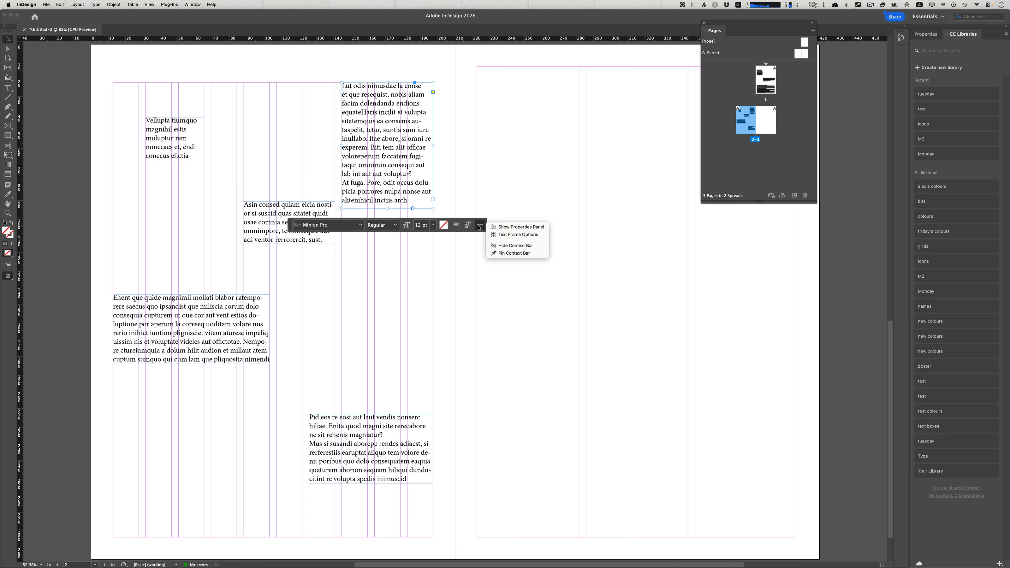
click(497, 246)
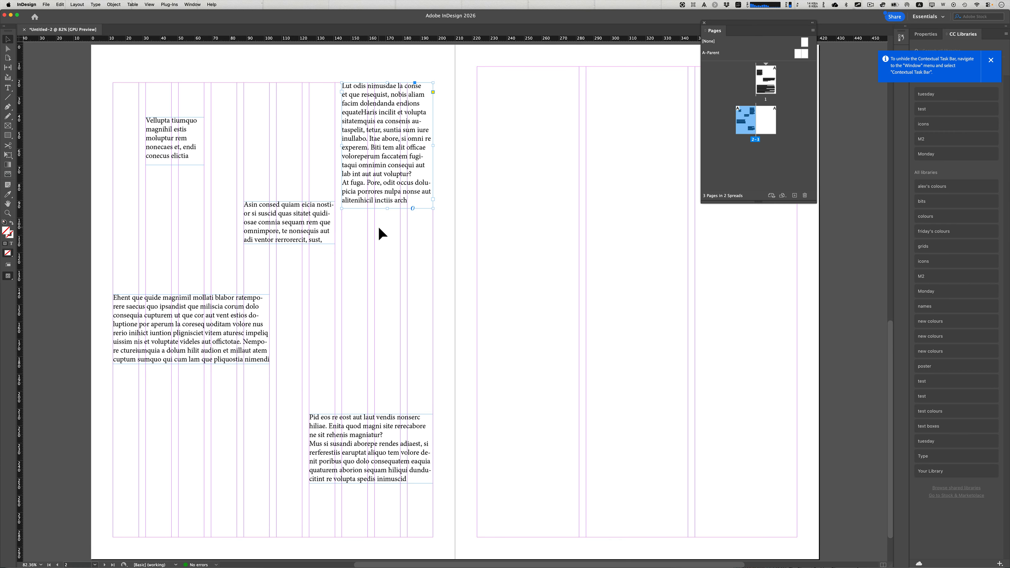
key(w)
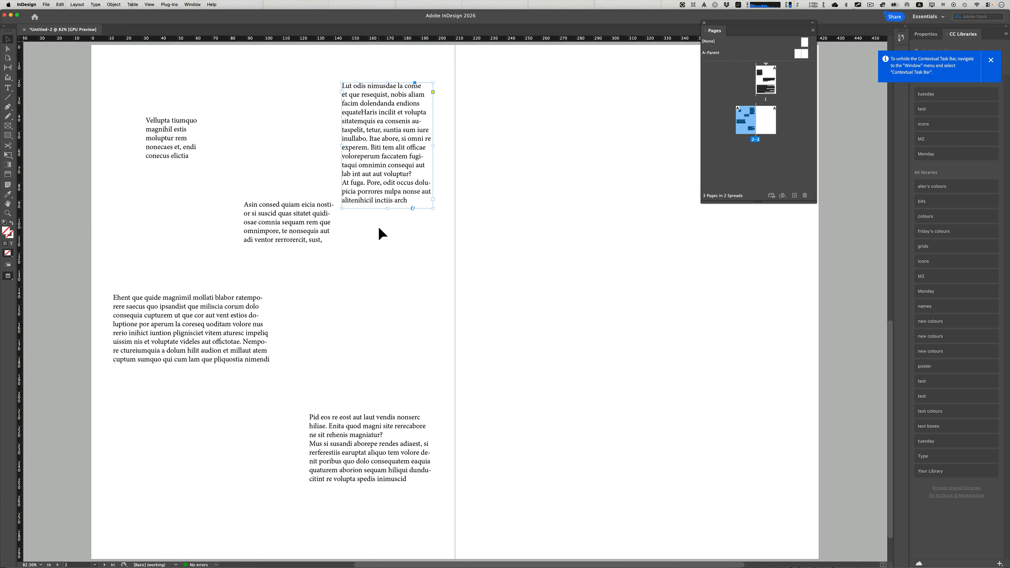
key(w)
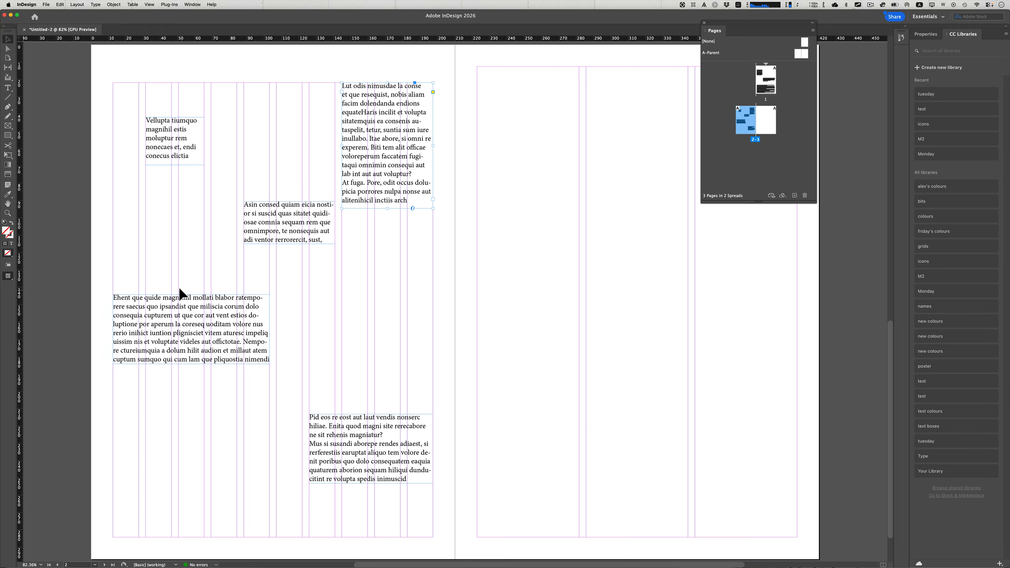
Step: Draw a rectangular image frame spanning columns 7–10, just above the lowest text frame on page 2
click(9, 128)
drag(315, 299, 433, 405)
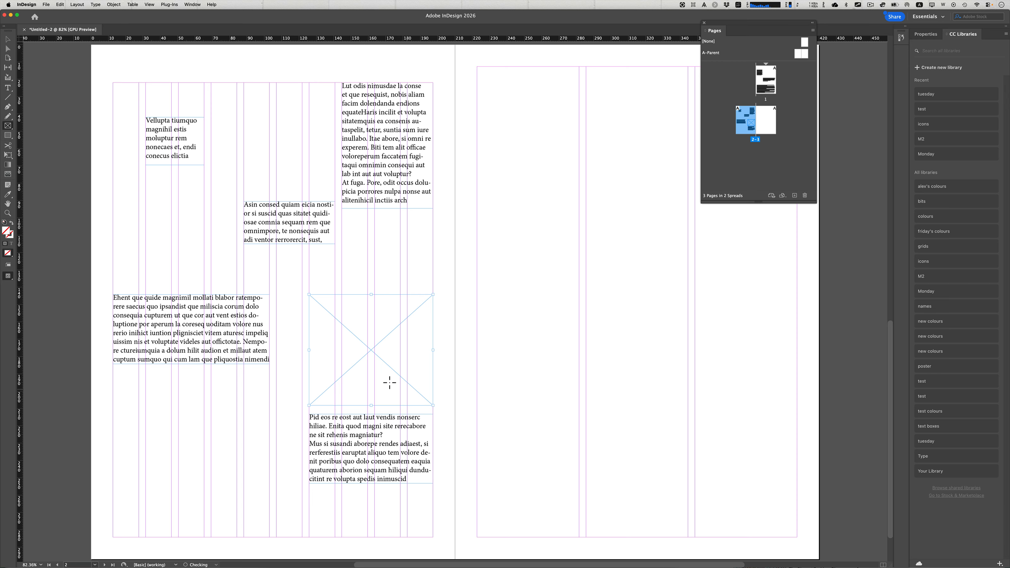
key(v)
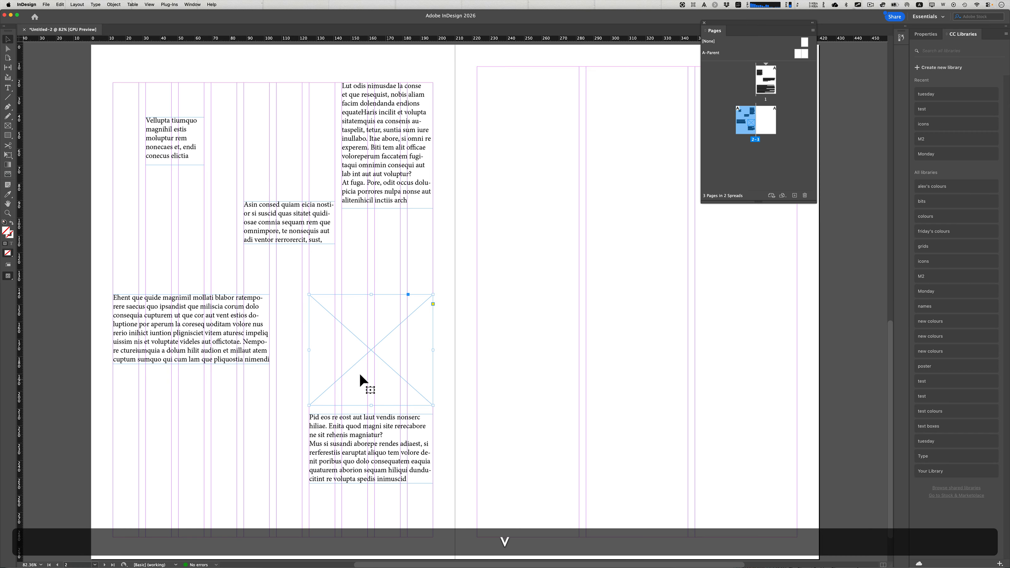
Step: Fill the rectangular frame with the pale green colour d9dfc3
double_click(7, 235)
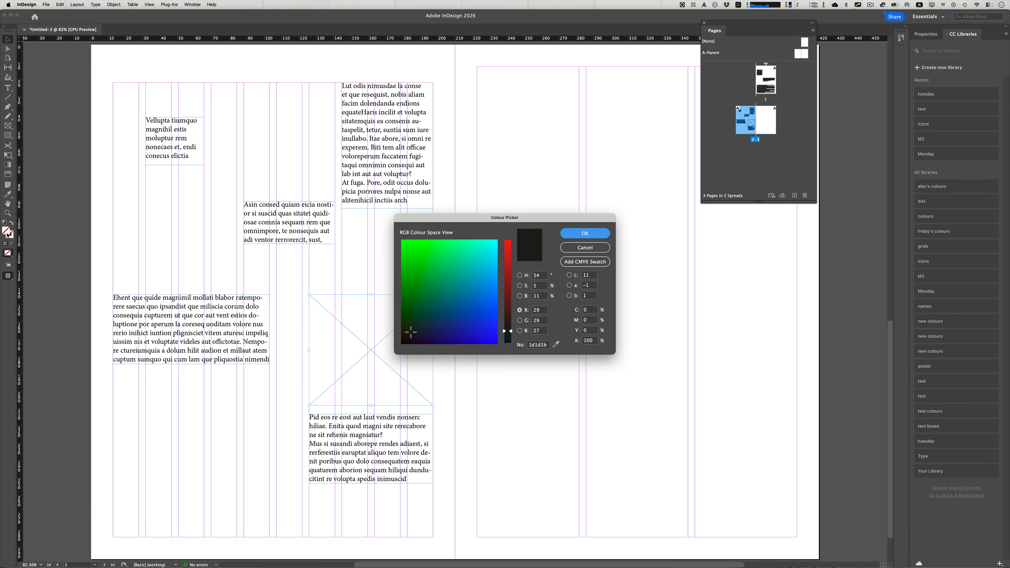
click(474, 252)
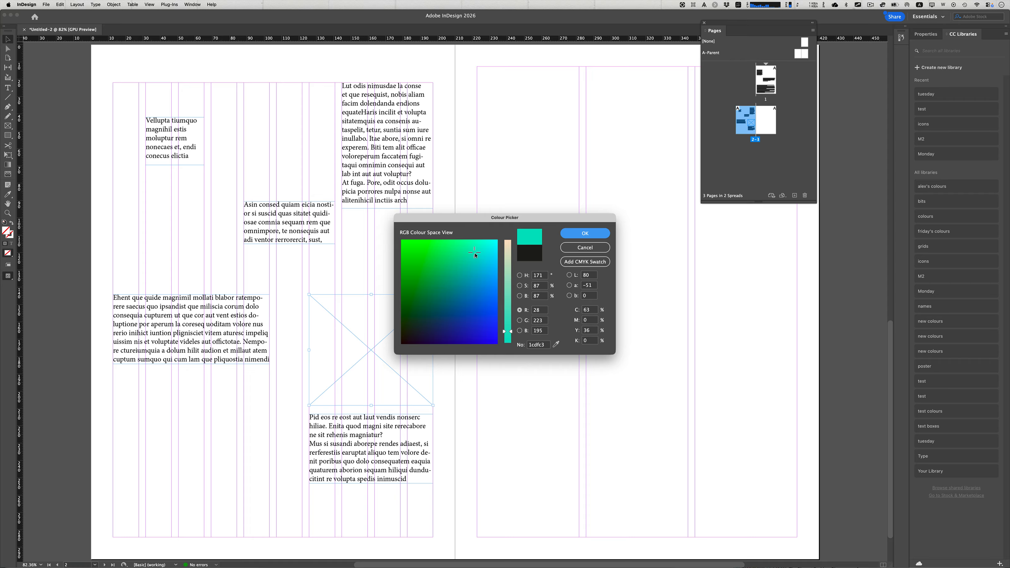
click(509, 256)
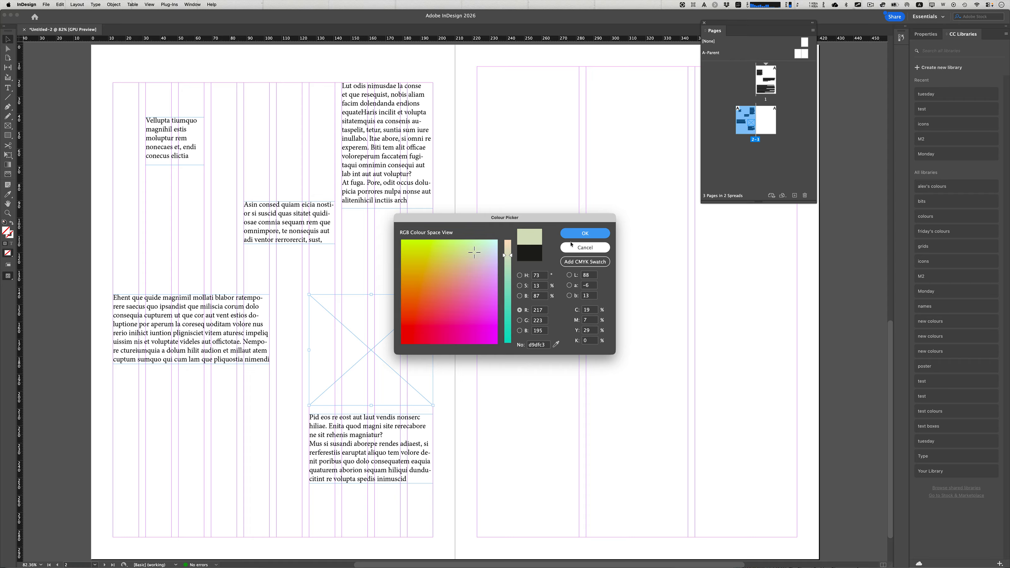
click(585, 233)
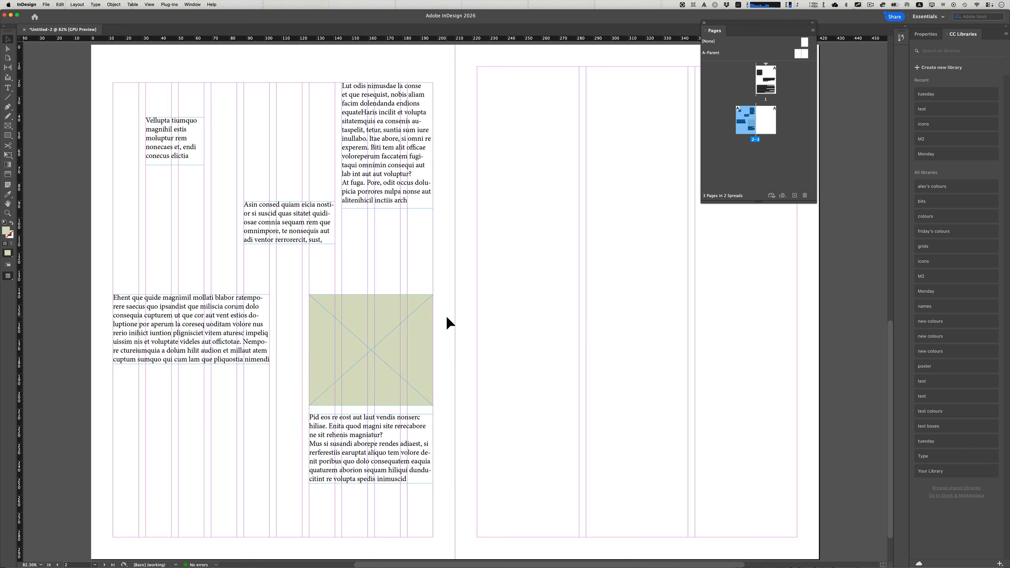
Step: Preview the page without guides, then shift the middle text frame one column left to span columns 4–6
click(446, 314)
key(w)
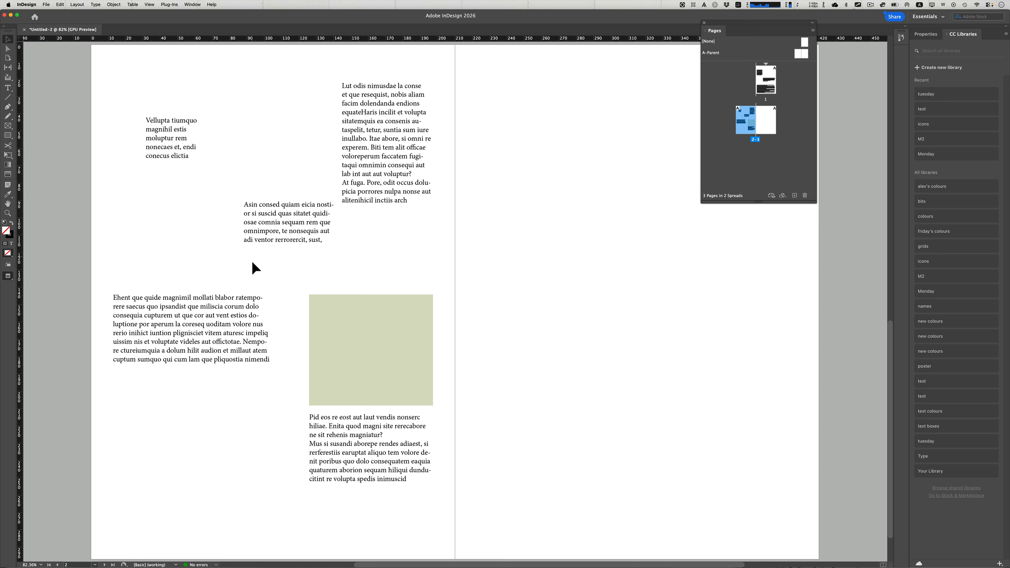
key(w)
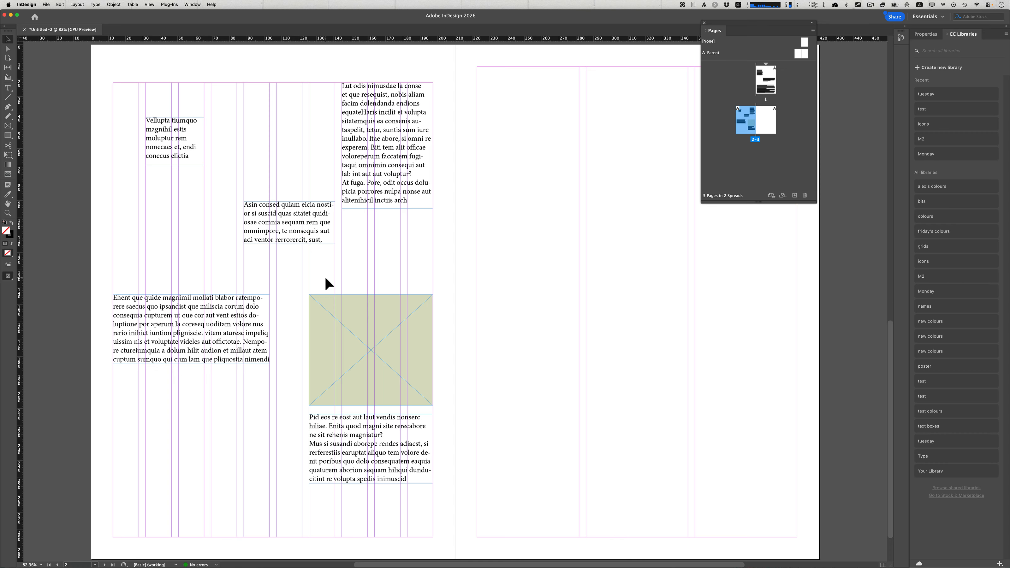
drag(284, 220, 250, 219)
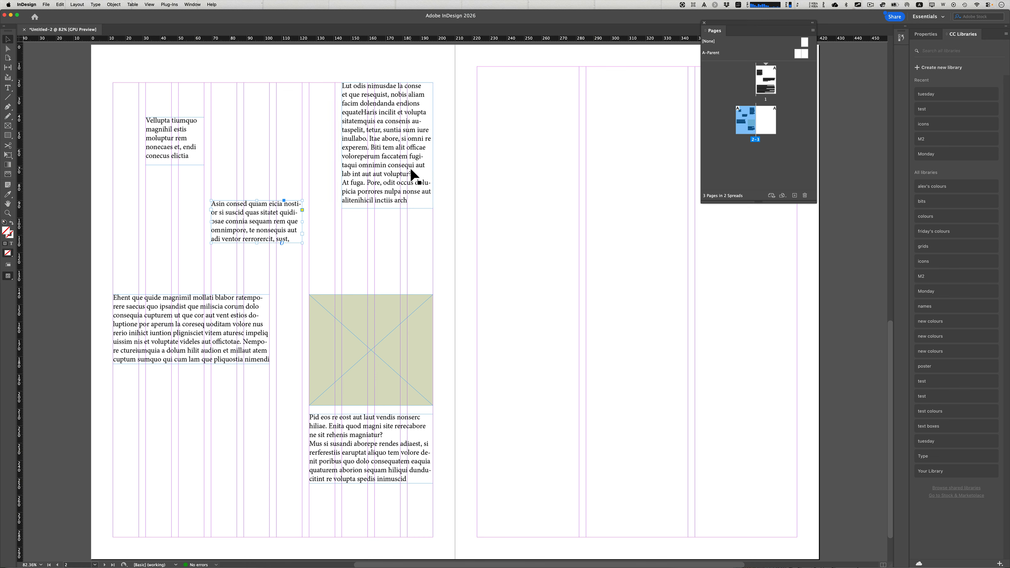
Step: Try stretching the text frame at the top margin across to page 3's first column, then restore its width to column 10
click(412, 175)
drag(434, 148, 580, 171)
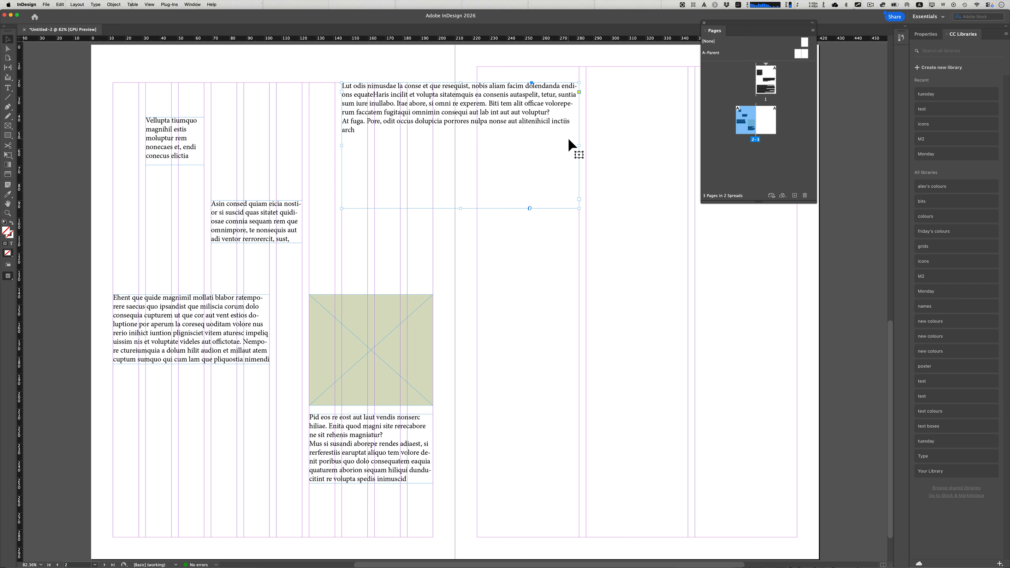
drag(579, 146, 433, 146)
Step: Widen the green frame across the spine to the end of page 3's first column and preview the spread without guides
click(412, 327)
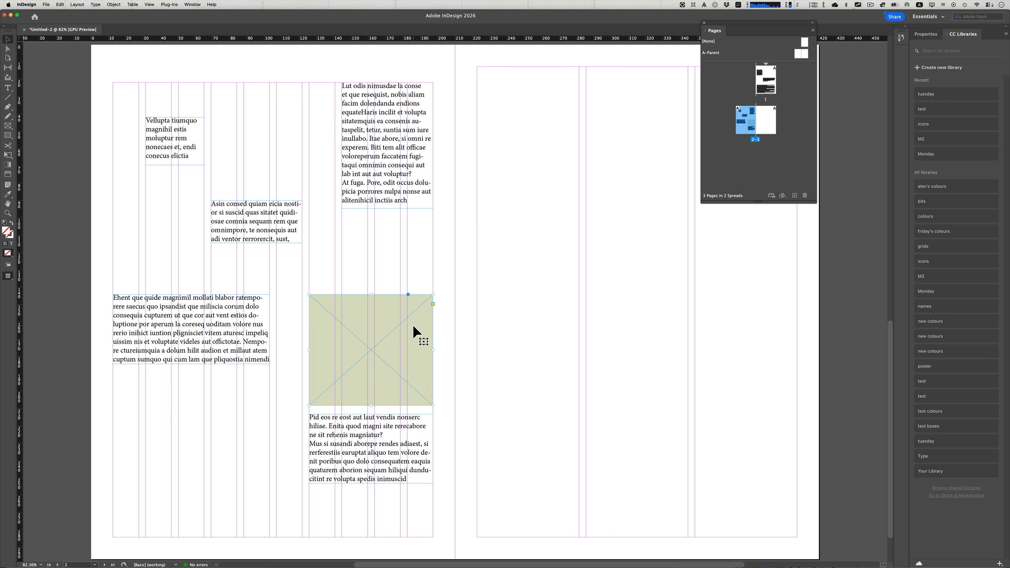
drag(435, 351, 544, 358)
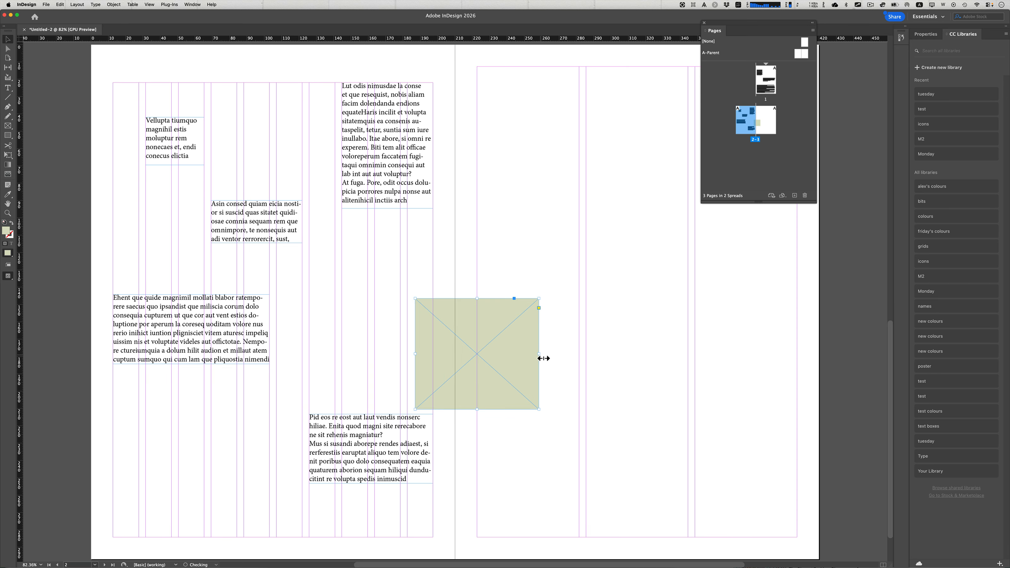
key(super+z)
drag(432, 351, 578, 350)
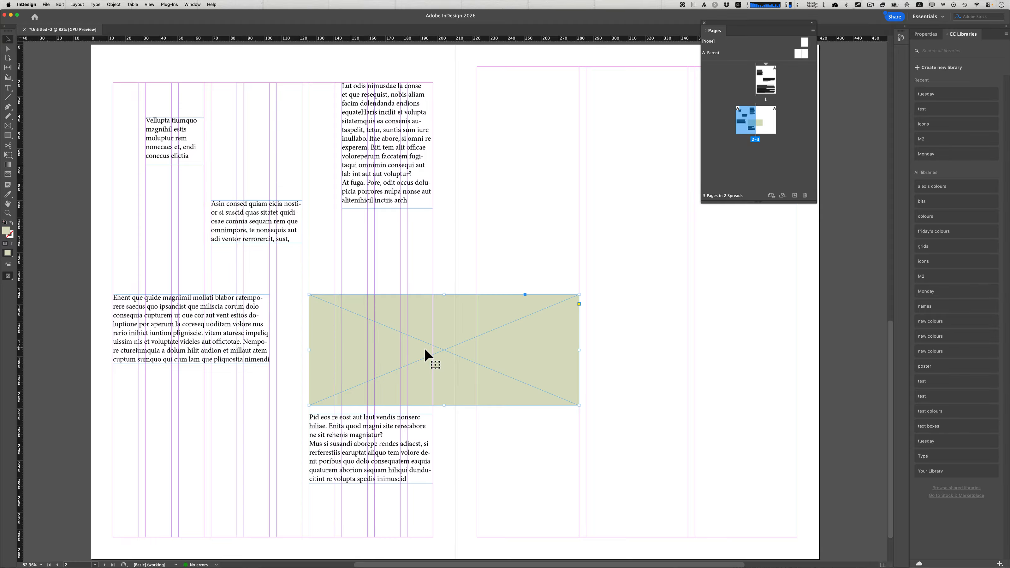
click(621, 309)
key(w)
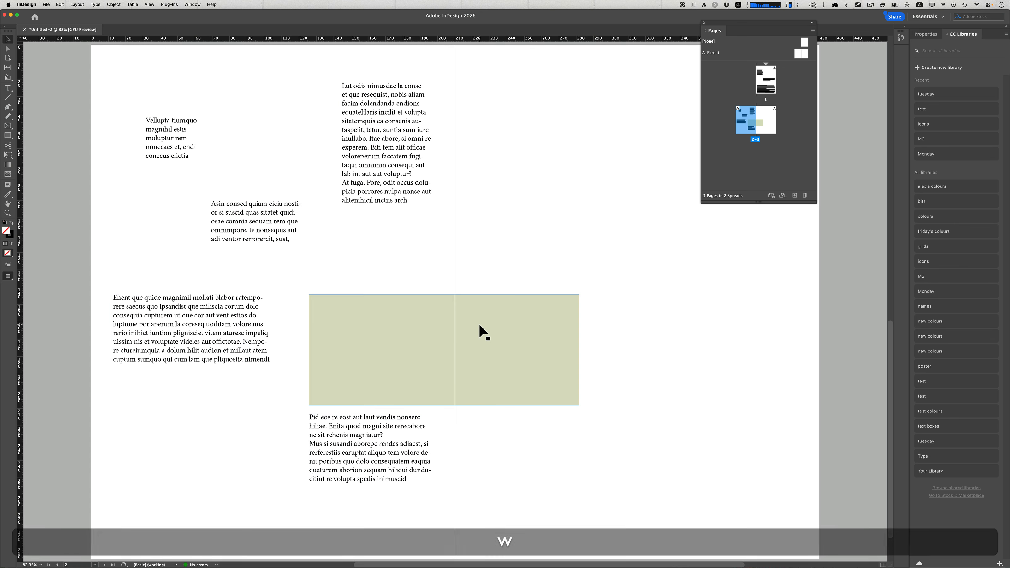